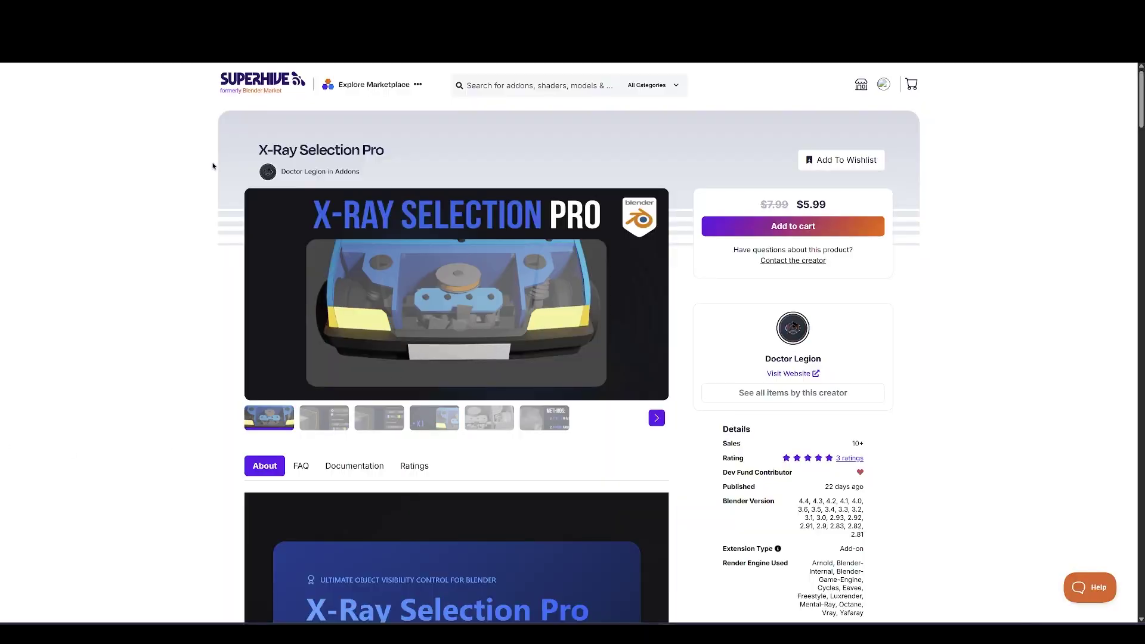
- View the CONTROL, COLOR and INSTANT XRAY gallery images of X-Ray Selection Pro
{"action": "left_click", "coordinate": [338, 429]}
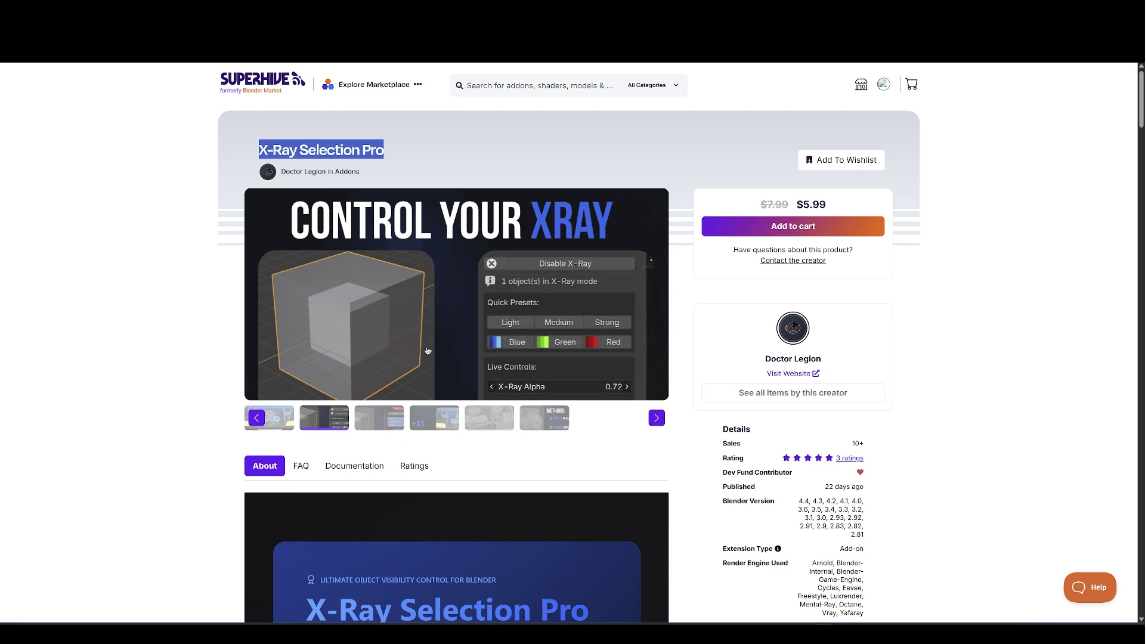
{"action": "left_click", "coordinate": [377, 423]}
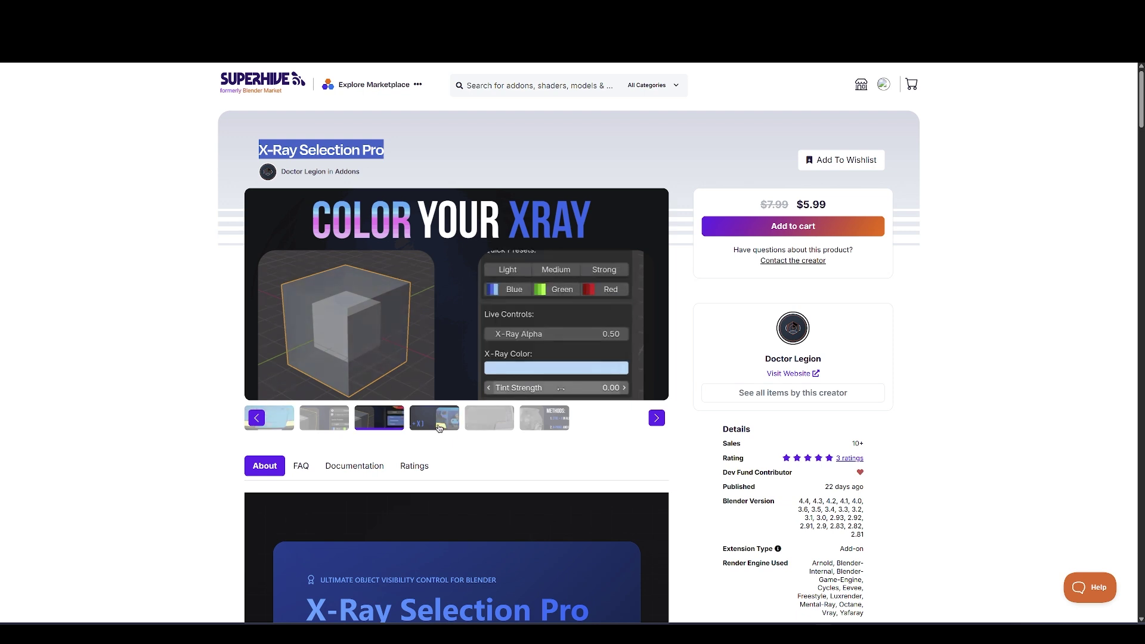
{"action": "left_click", "coordinate": [447, 427]}
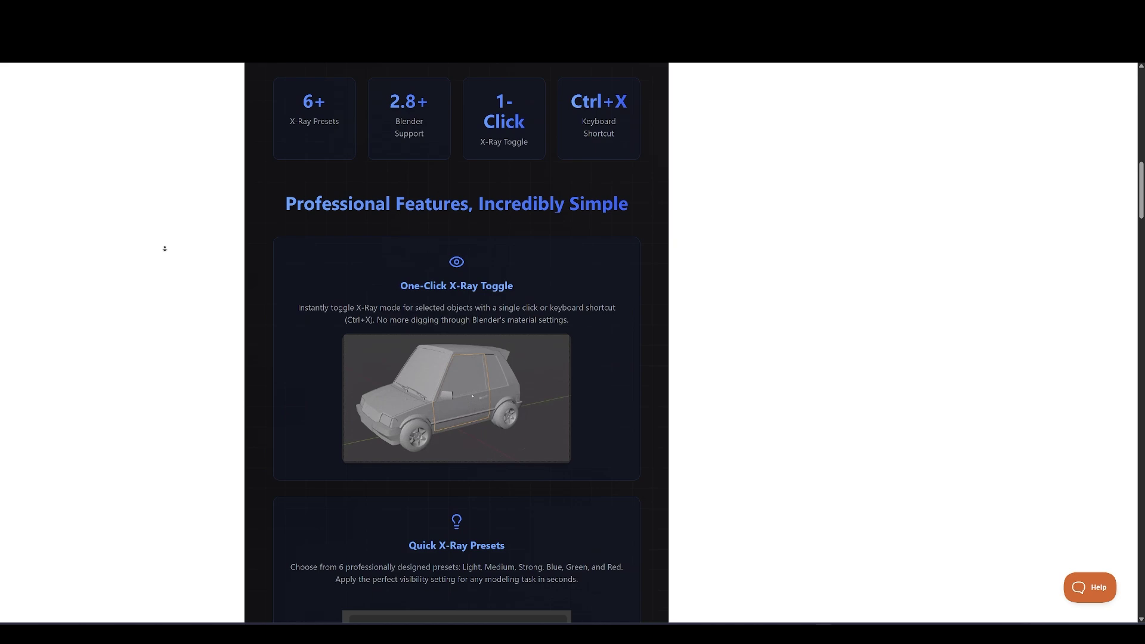
- Autoscroll the X-Ray Selection Pro description from Live Customization Controls to the system requirements
{"action": "left_click", "coordinate": [293, 289]}
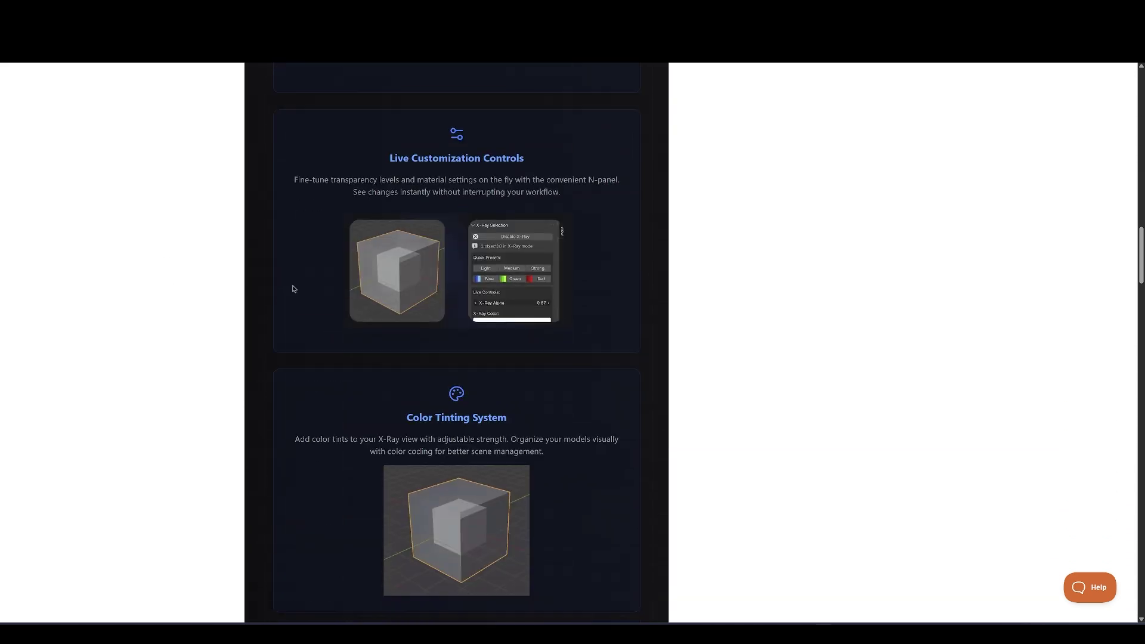
{"action": "middle_click", "coordinate": [728, 251]}
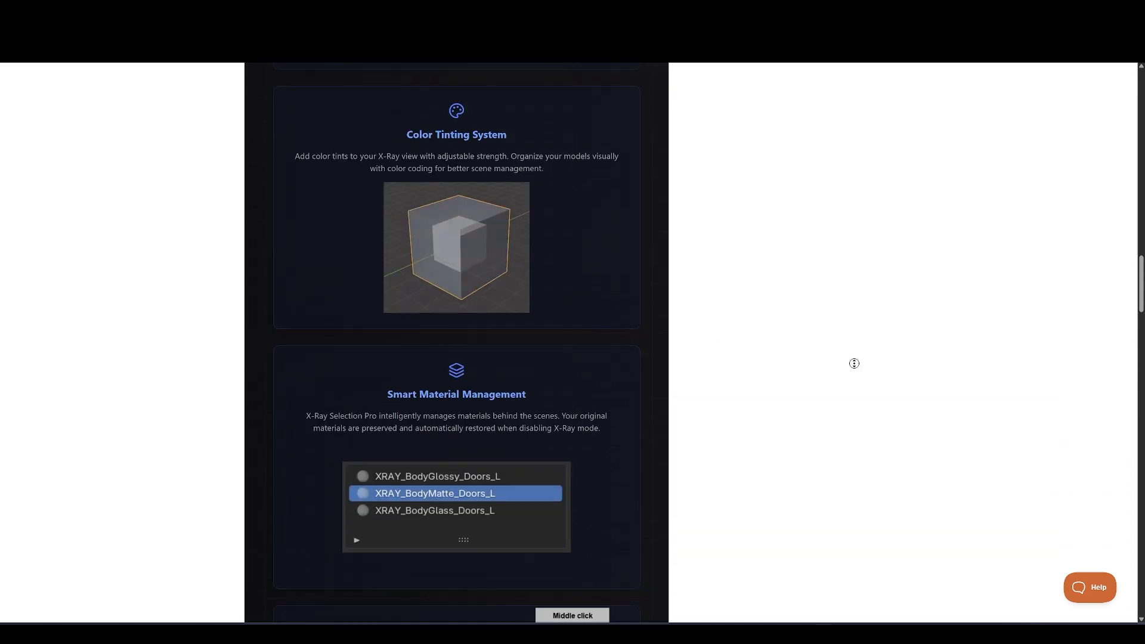
{"action": "middle_click", "coordinate": [968, 479]}
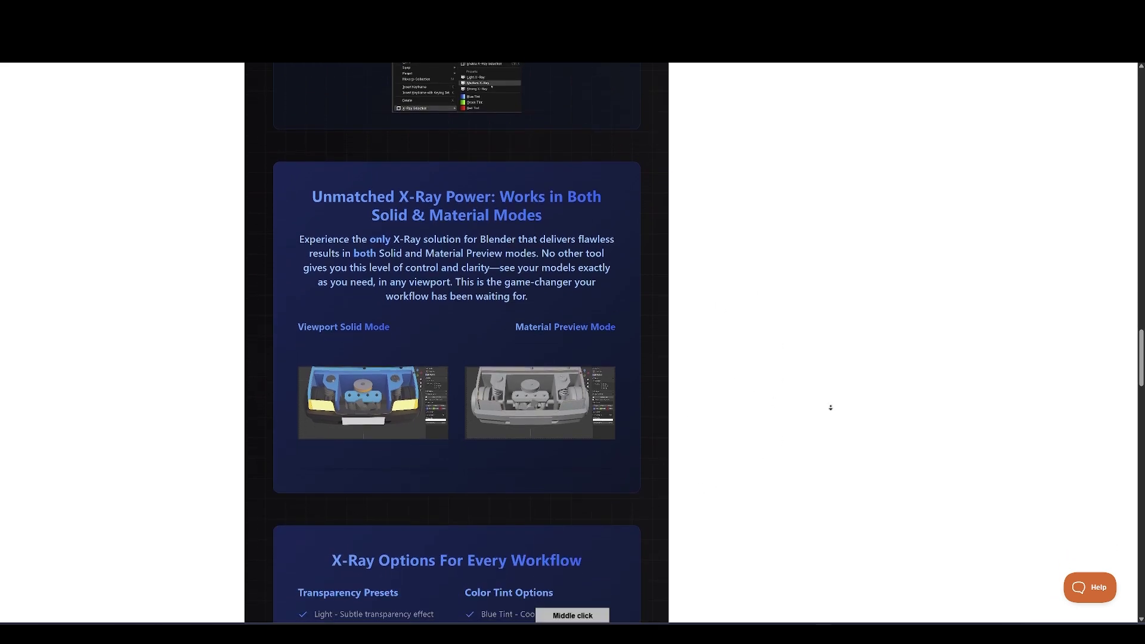
{"action": "middle_click", "coordinate": [595, 428]}
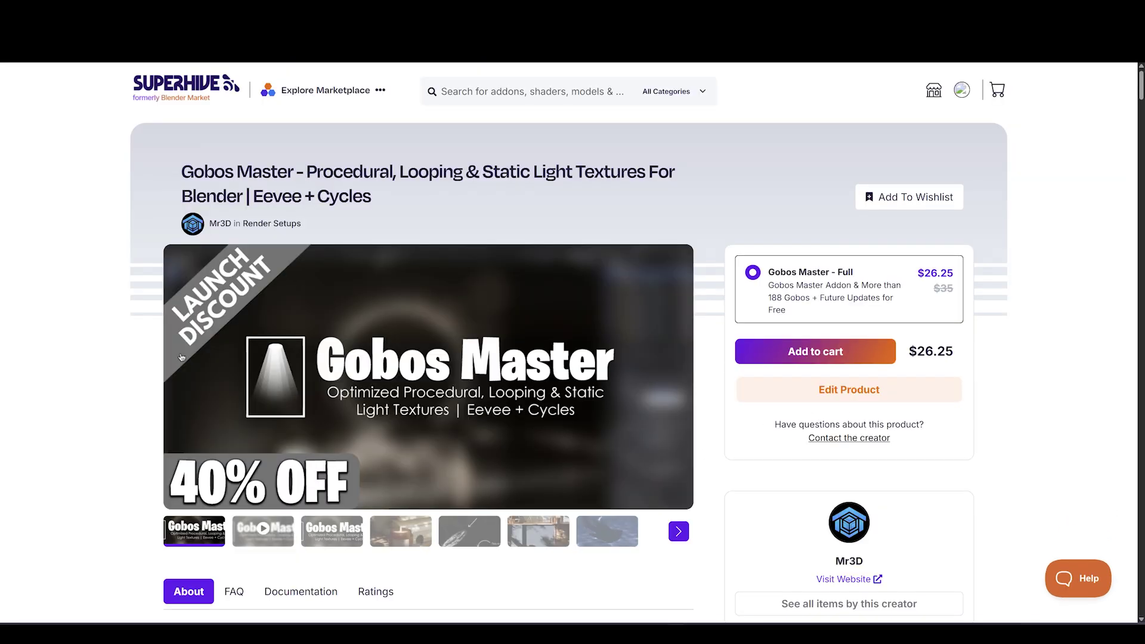
- Browse the Gobos Master gallery: Light/Gobo diagram, candle and book photo, underwater light image
{"action": "scroll", "coordinate": [621, 219], "scroll_direction": "down", "scroll_amount": 2}
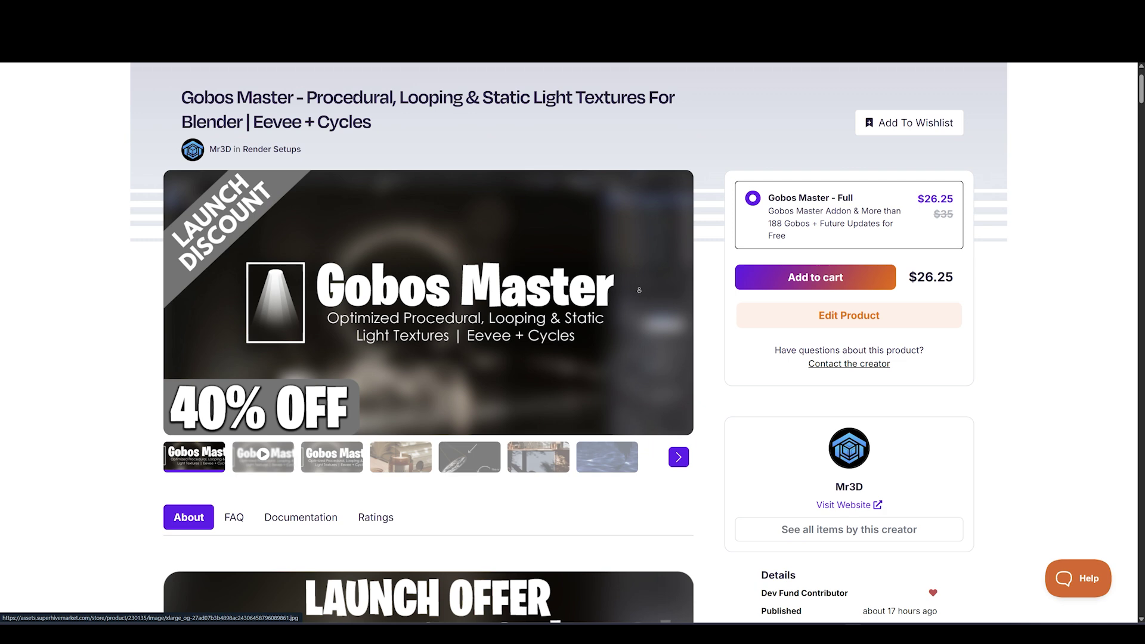
{"action": "left_click", "coordinate": [487, 445]}
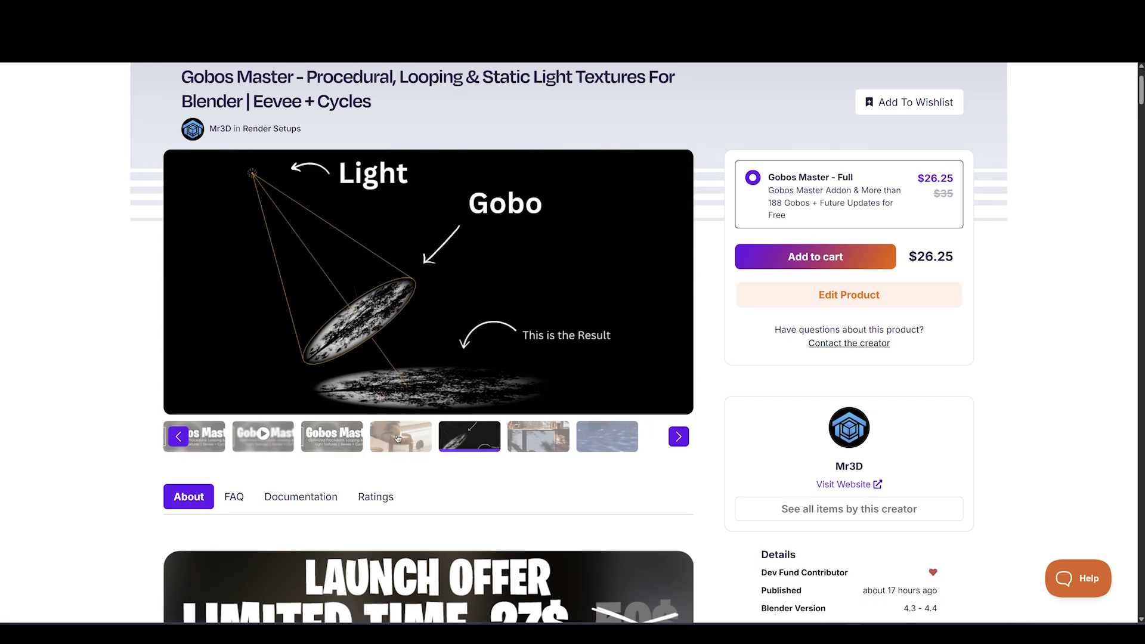
{"action": "left_click", "coordinate": [398, 438]}
{"action": "left_click", "coordinate": [537, 437]}
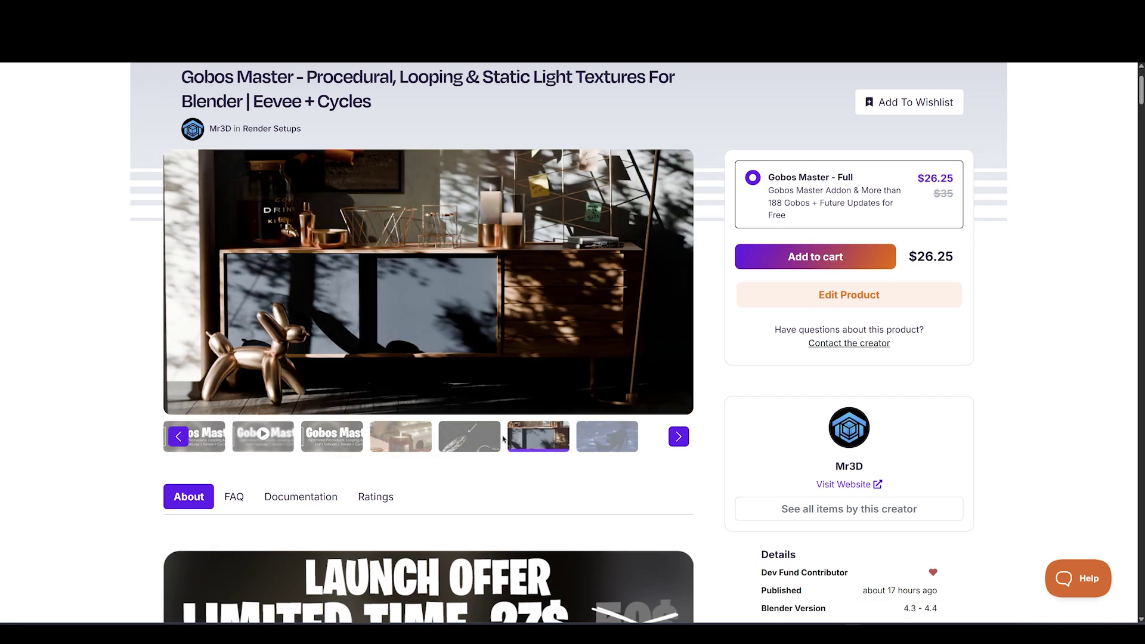
{"action": "left_click", "coordinate": [469, 437]}
{"action": "left_click", "coordinate": [607, 436]}
- Scroll through the Gobos Master description down to the Multilayer Gobo System section
{"action": "scroll", "coordinate": [91, 358], "scroll_direction": "down", "scroll_amount": 3}
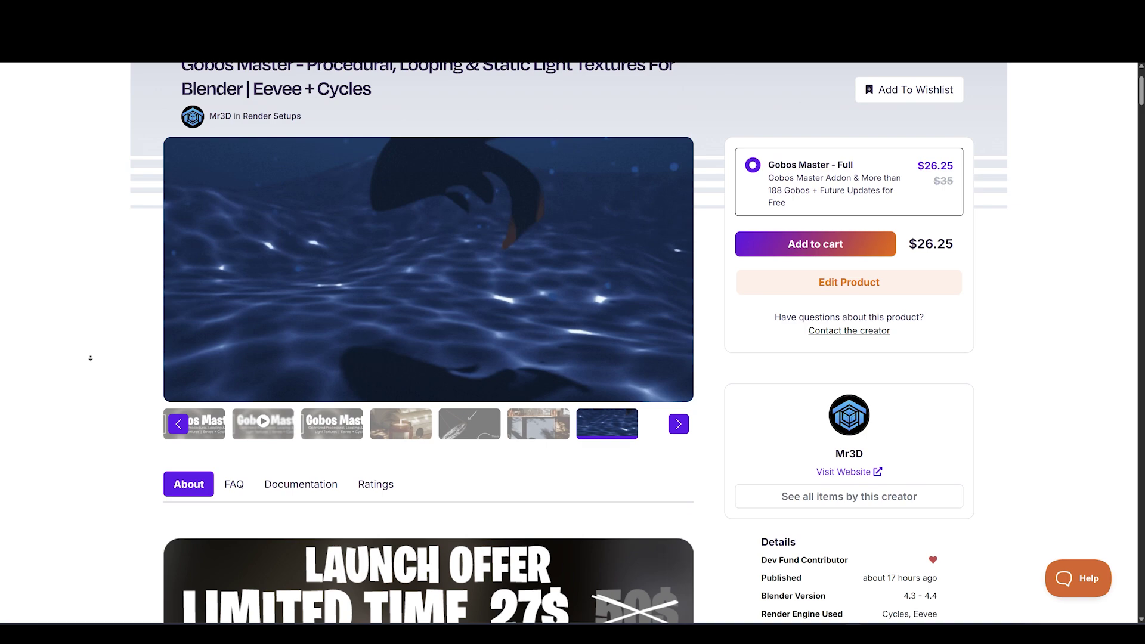
{"action": "scroll", "coordinate": [91, 363], "scroll_direction": "down", "scroll_amount": 10}
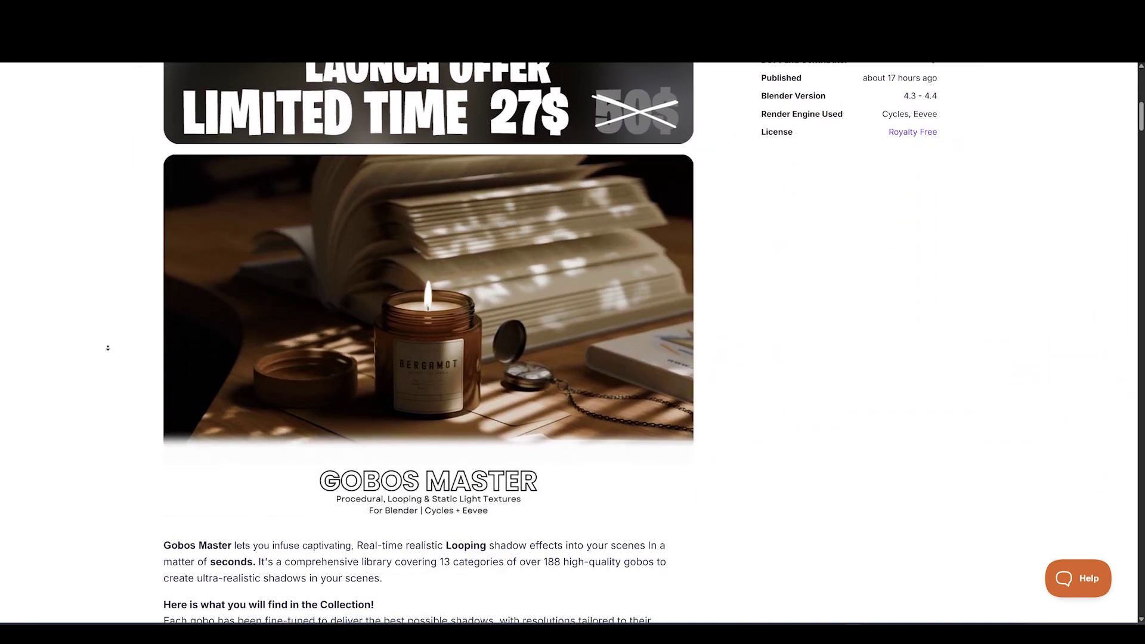
{"action": "scroll", "coordinate": [114, 416], "scroll_direction": "down", "scroll_amount": 1}
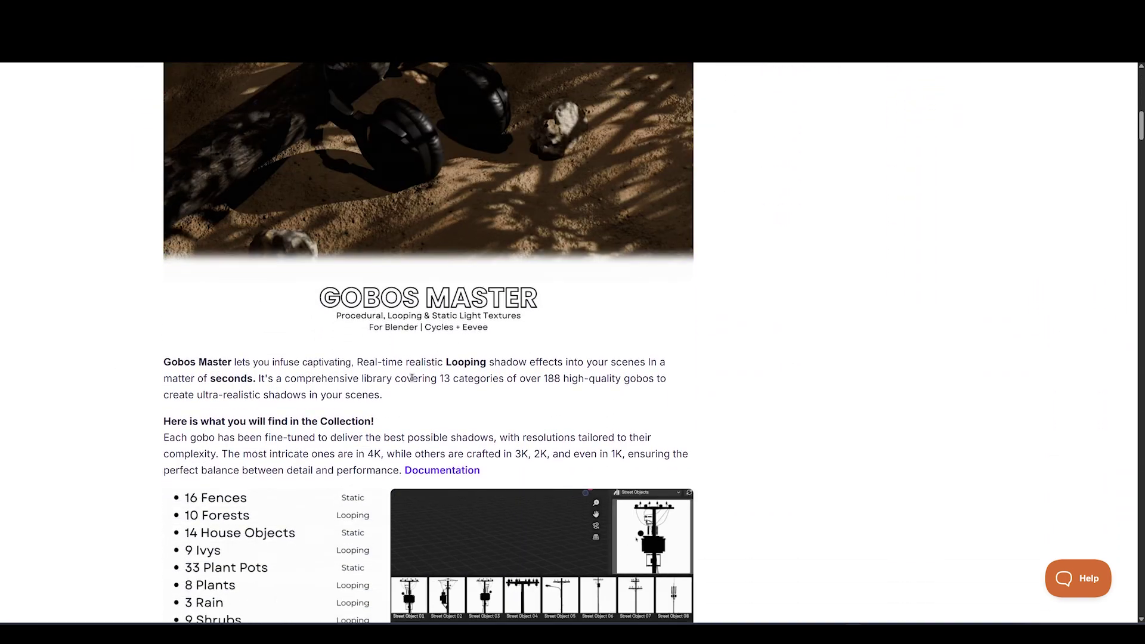
{"action": "scroll", "coordinate": [755, 386], "scroll_direction": "down", "scroll_amount": 3}
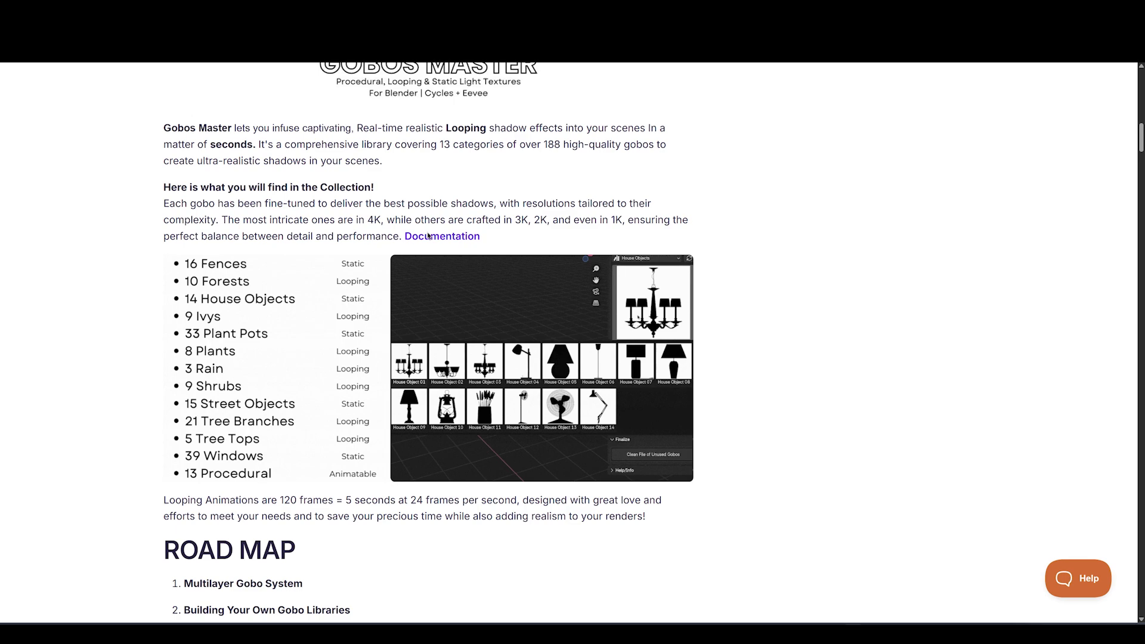
{"action": "scroll", "coordinate": [746, 305], "scroll_direction": "down", "scroll_amount": 7}
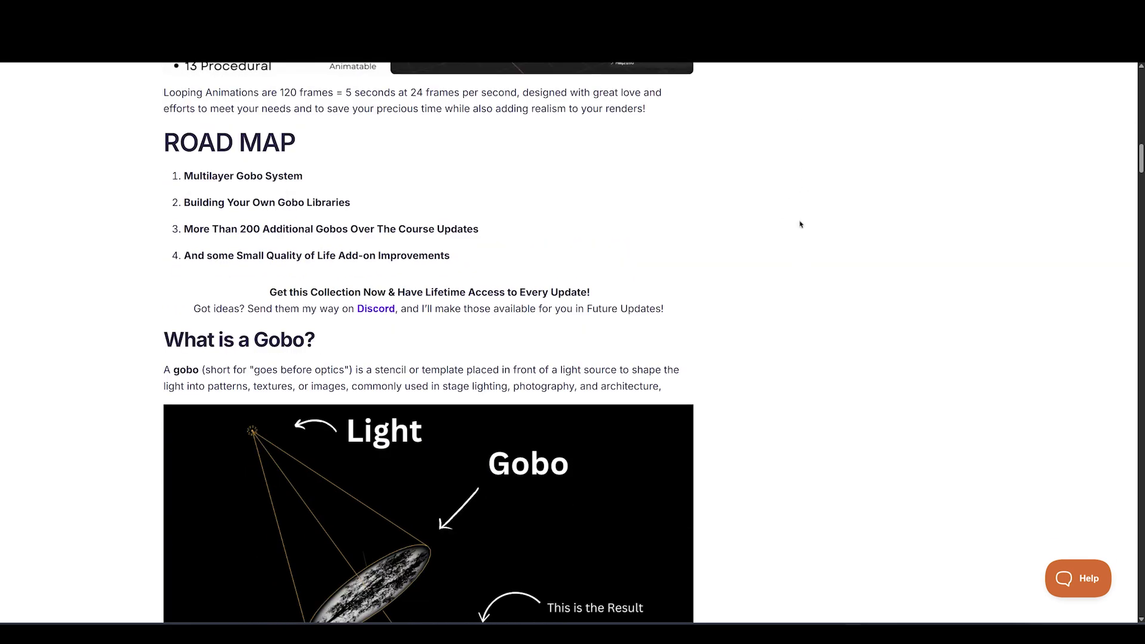
{"action": "scroll", "coordinate": [797, 324], "scroll_direction": "down", "scroll_amount": 7}
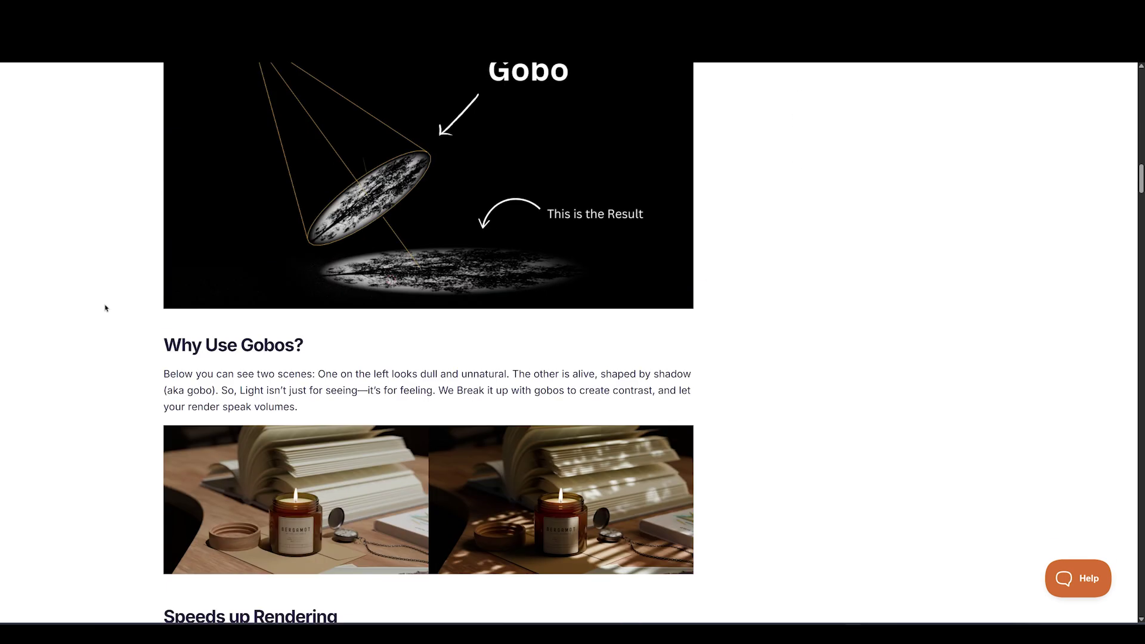
{"action": "scroll", "coordinate": [817, 277], "scroll_direction": "down", "scroll_amount": 6}
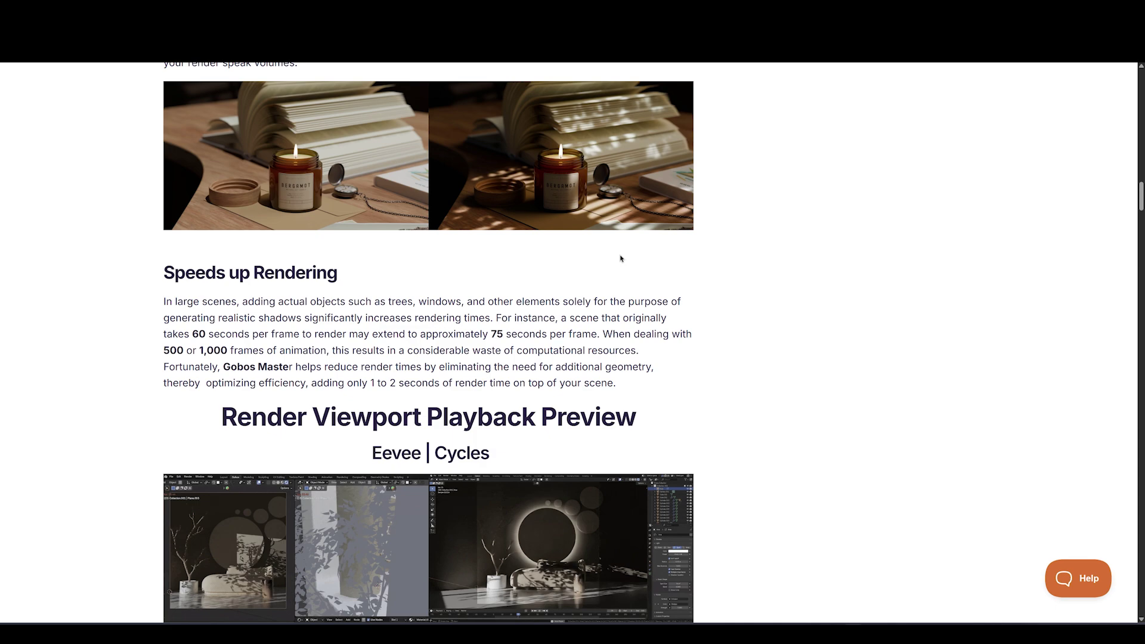
{"action": "scroll", "coordinate": [828, 268], "scroll_direction": "down", "scroll_amount": 4}
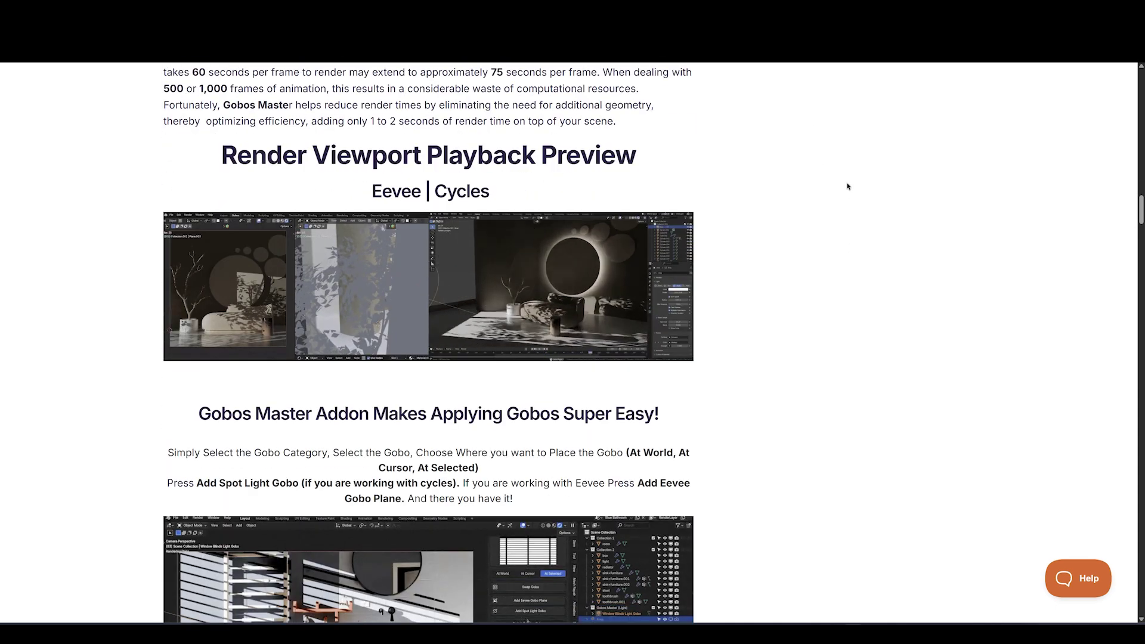
{"action": "scroll", "coordinate": [839, 268], "scroll_direction": "down", "scroll_amount": 6}
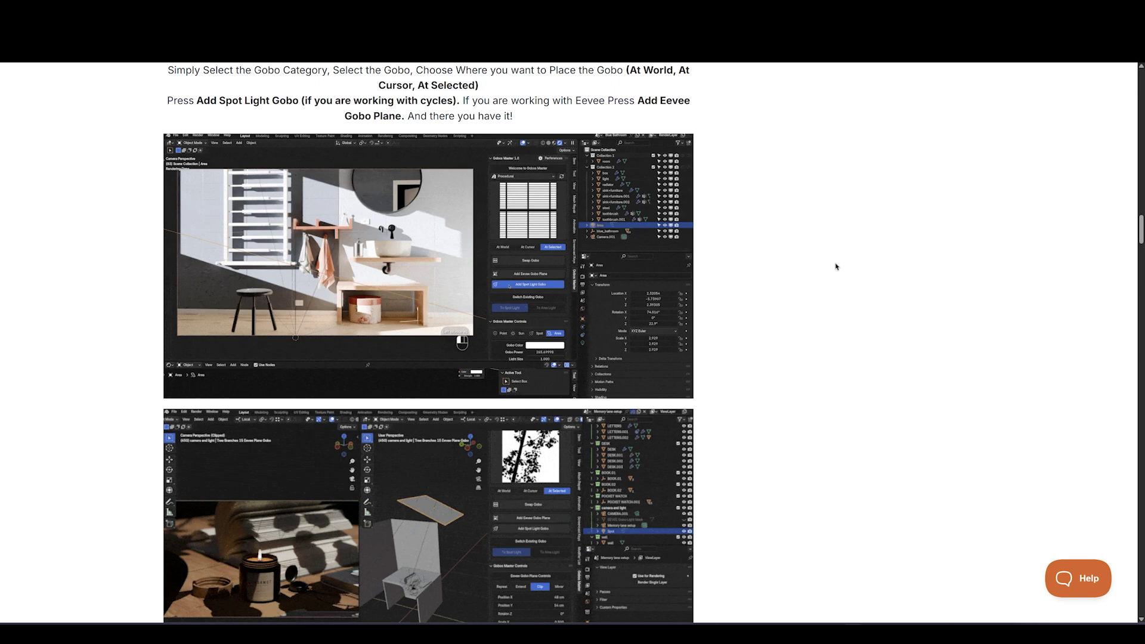
{"action": "scroll", "coordinate": [836, 266], "scroll_direction": "down", "scroll_amount": 4}
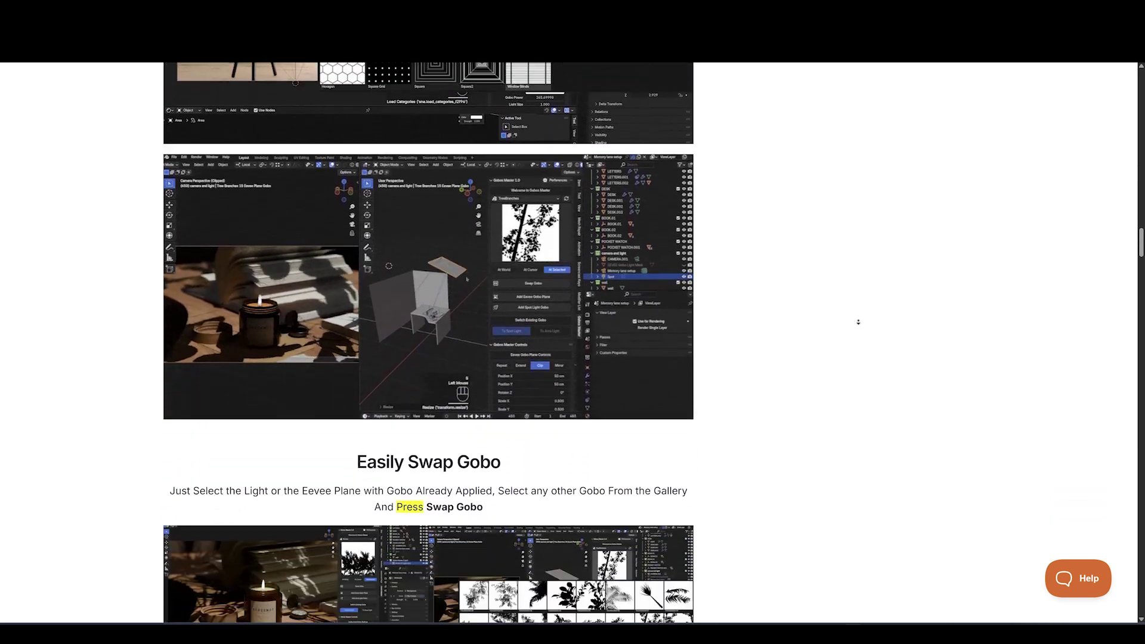
{"action": "scroll", "coordinate": [817, 319], "scroll_direction": "down", "scroll_amount": 1}
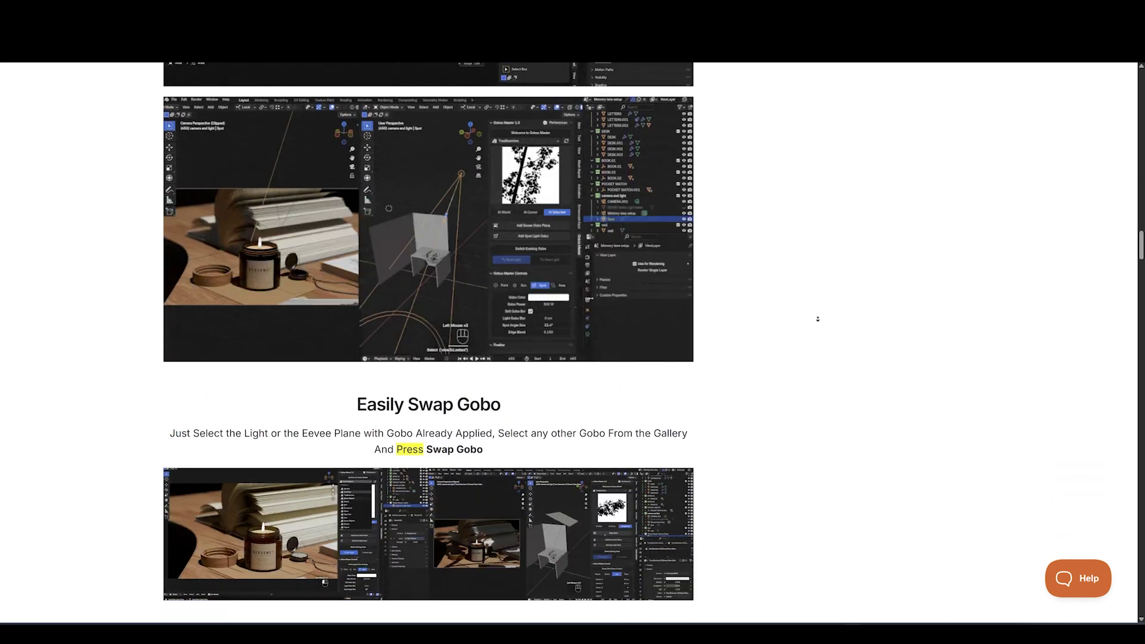
{"action": "scroll", "coordinate": [817, 319], "scroll_direction": "down", "scroll_amount": 4}
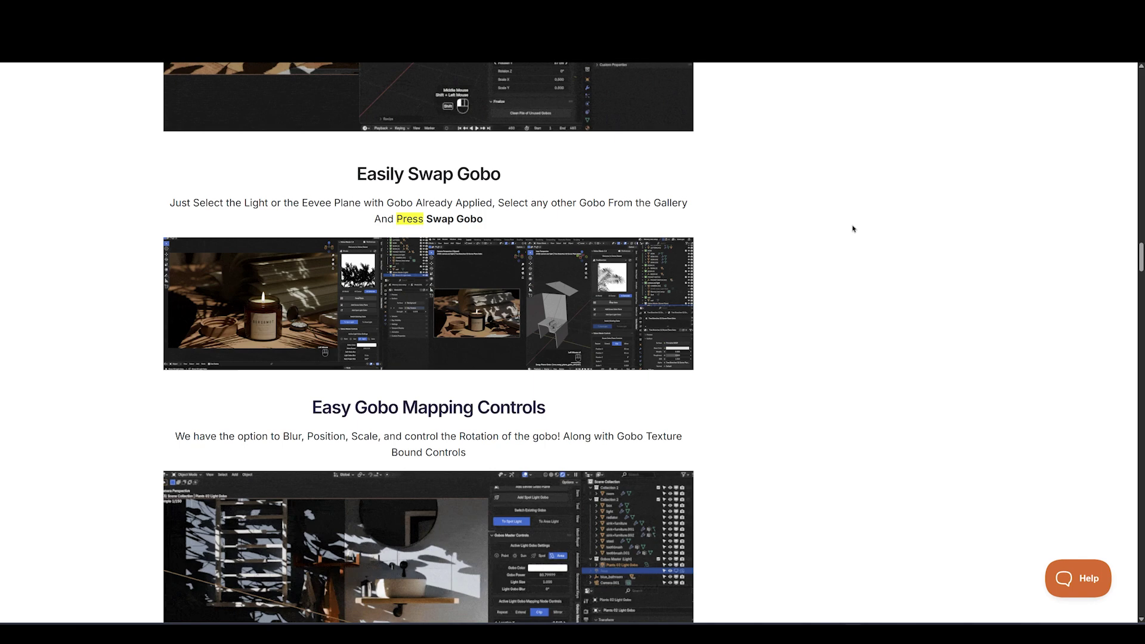
{"action": "scroll", "coordinate": [852, 228], "scroll_direction": "down", "scroll_amount": 5}
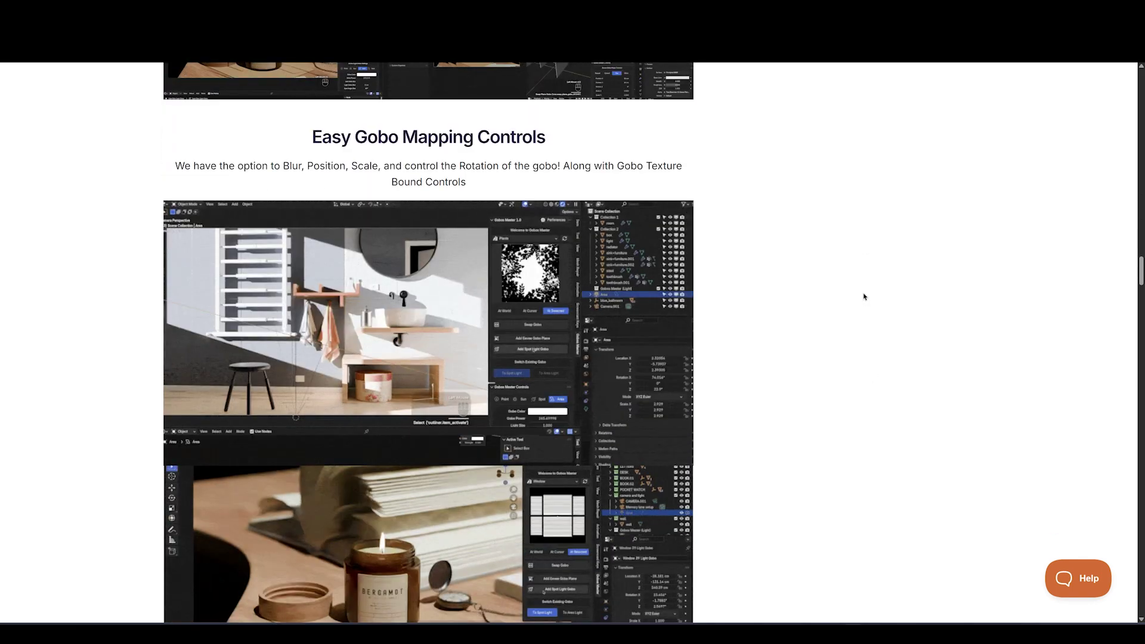
{"action": "scroll", "coordinate": [868, 381], "scroll_direction": "down", "scroll_amount": 6}
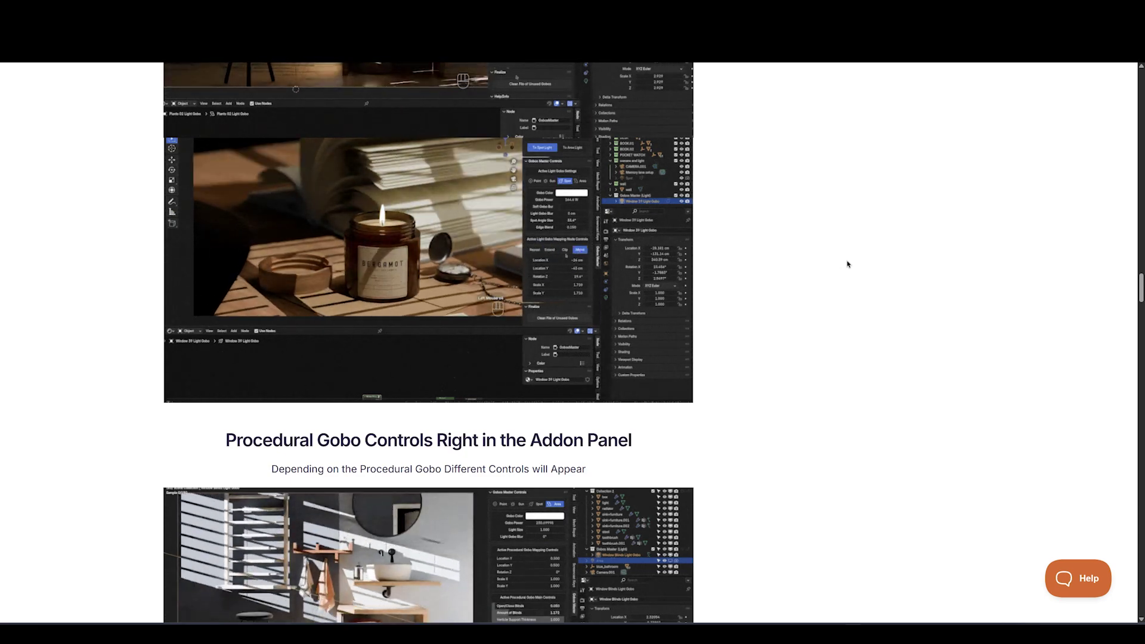
{"action": "scroll", "coordinate": [847, 264], "scroll_direction": "down", "scroll_amount": 9}
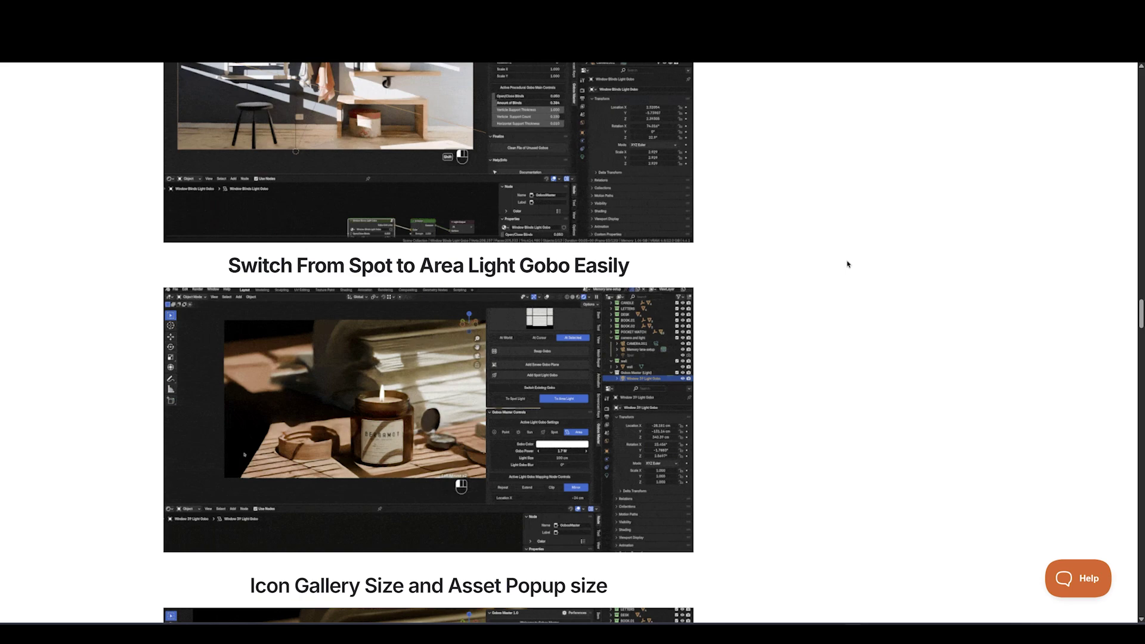
{"action": "scroll", "coordinate": [847, 264], "scroll_direction": "down", "scroll_amount": 12}
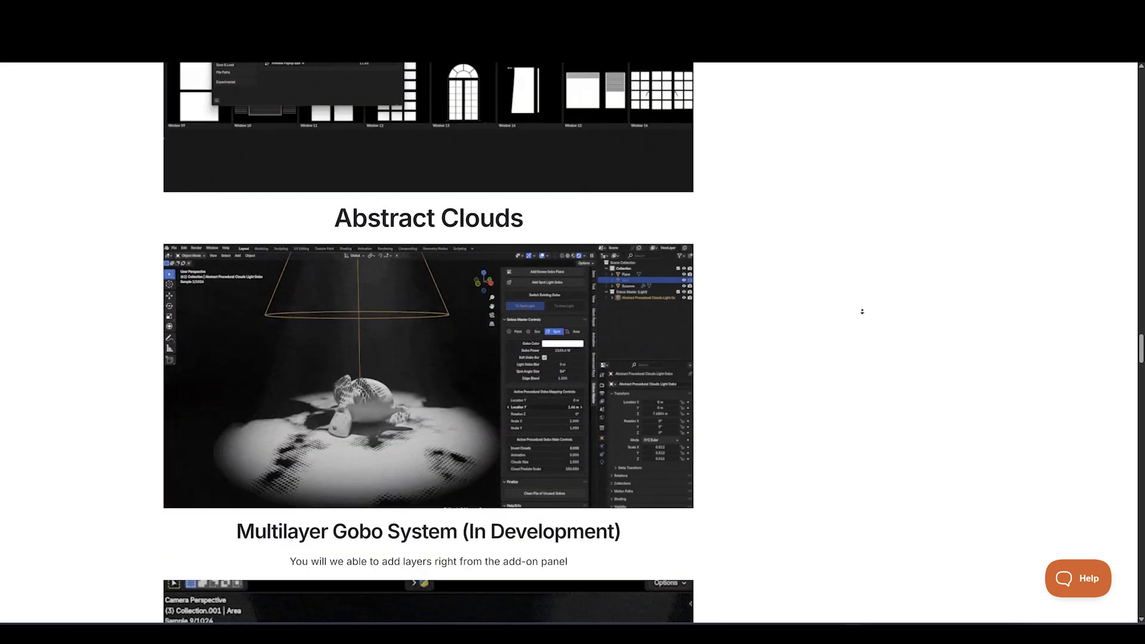
{"action": "middle_click", "coordinate": [863, 334]}
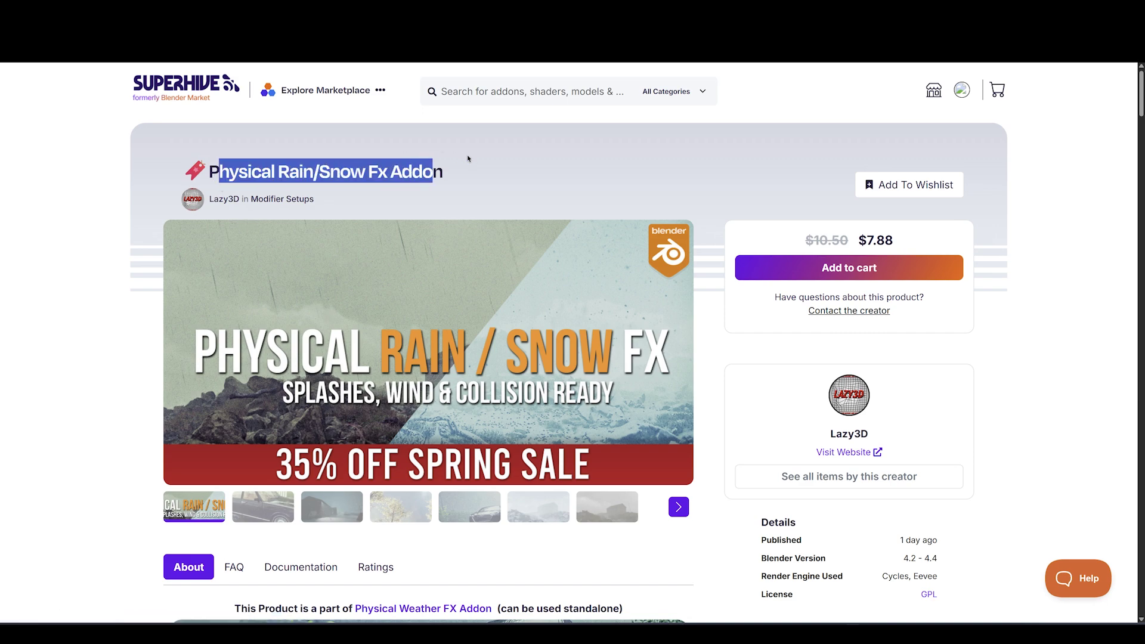
- Scroll the Physical Rain/Snow Fx page through its About section and back up
{"action": "middle_click", "coordinate": [725, 325]}
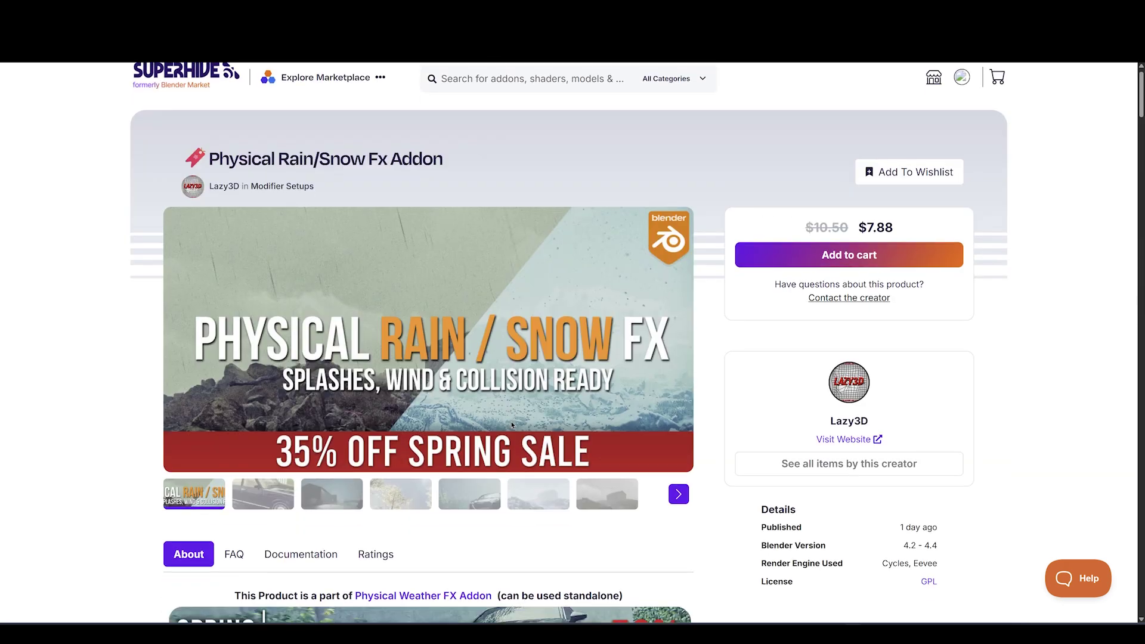
{"action": "scroll", "coordinate": [438, 497], "scroll_direction": "down", "scroll_amount": 5}
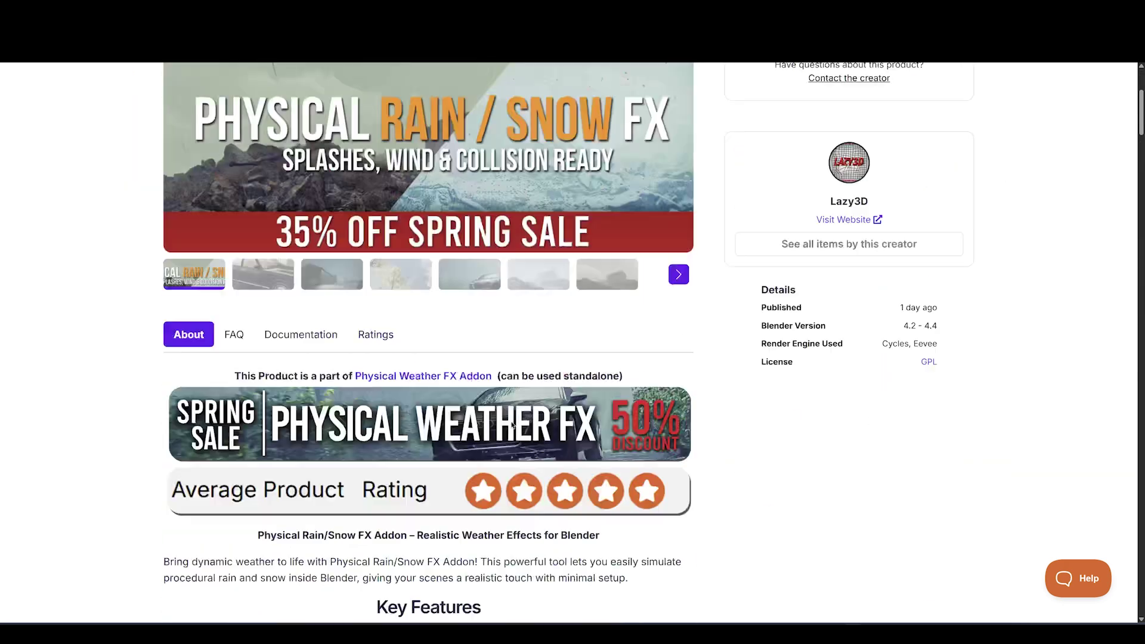
{"action": "scroll", "coordinate": [438, 497], "scroll_direction": "up", "scroll_amount": 5}
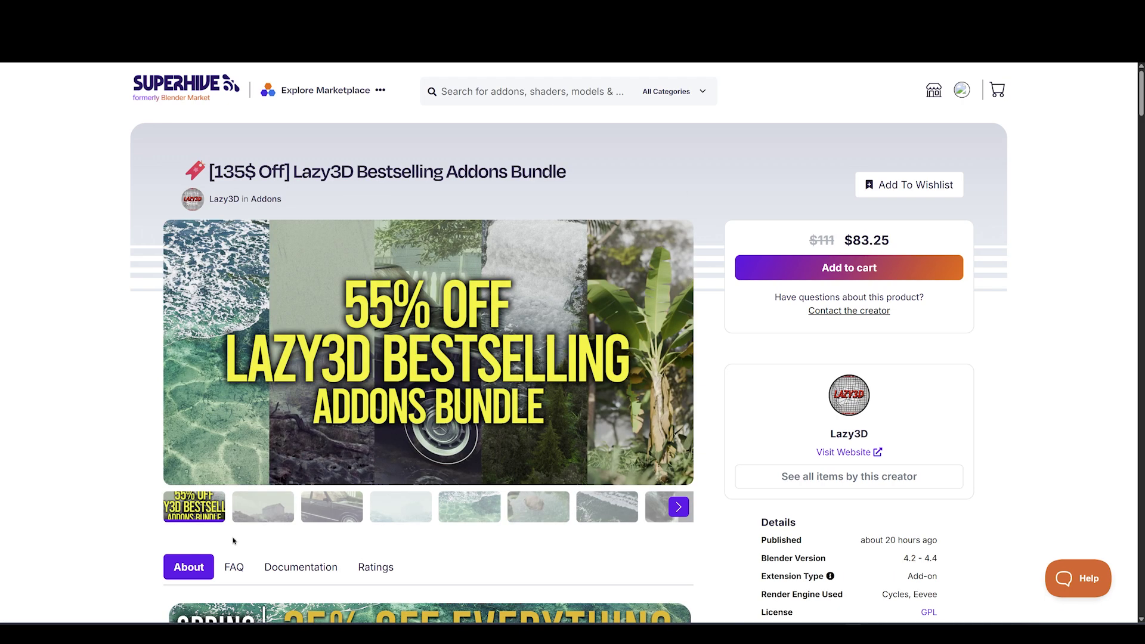
- Scroll the Lazy3D bundle page through What's Inside down to the BONUS section
{"action": "scroll", "coordinate": [255, 429], "scroll_direction": "down", "scroll_amount": 4}
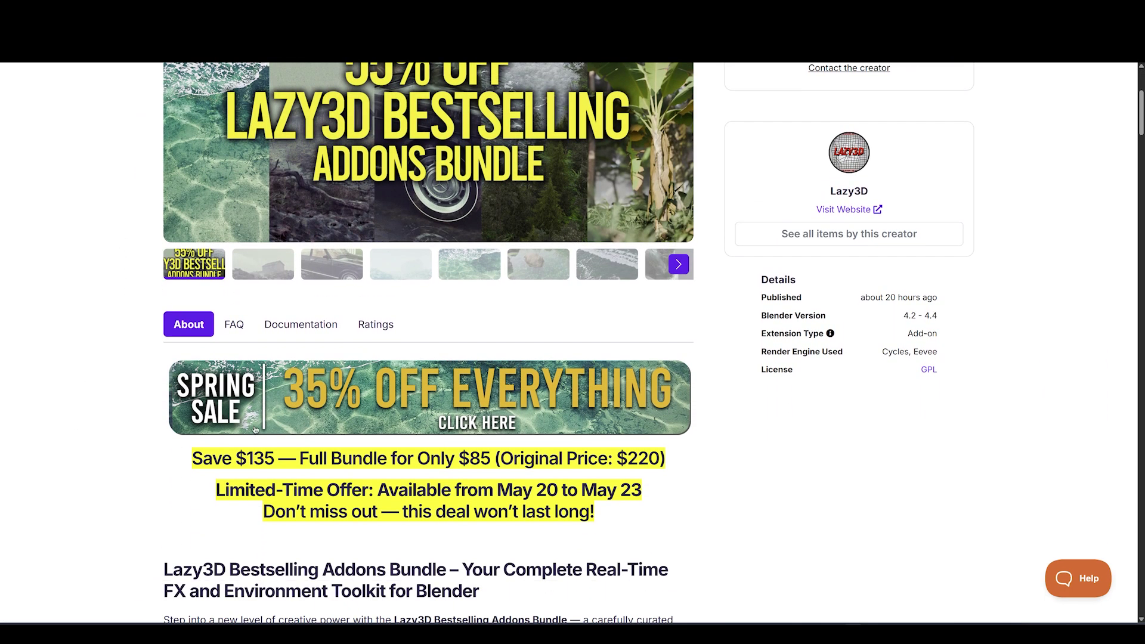
{"action": "scroll", "coordinate": [728, 380], "scroll_direction": "up", "scroll_amount": 4}
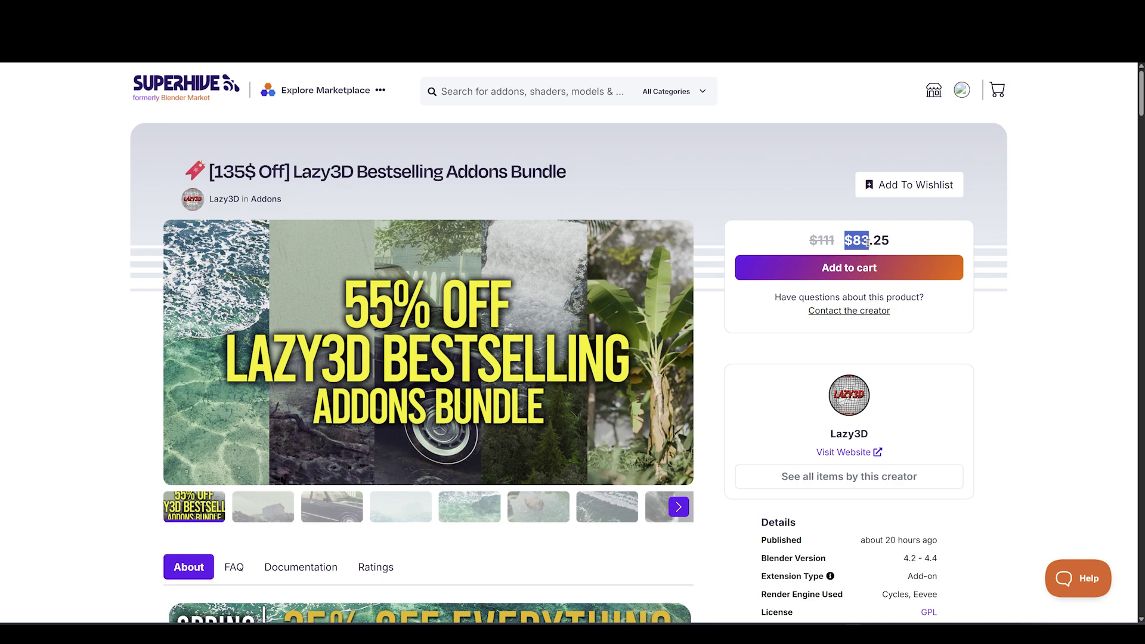
{"action": "scroll", "coordinate": [933, 368], "scroll_direction": "down", "scroll_amount": 12}
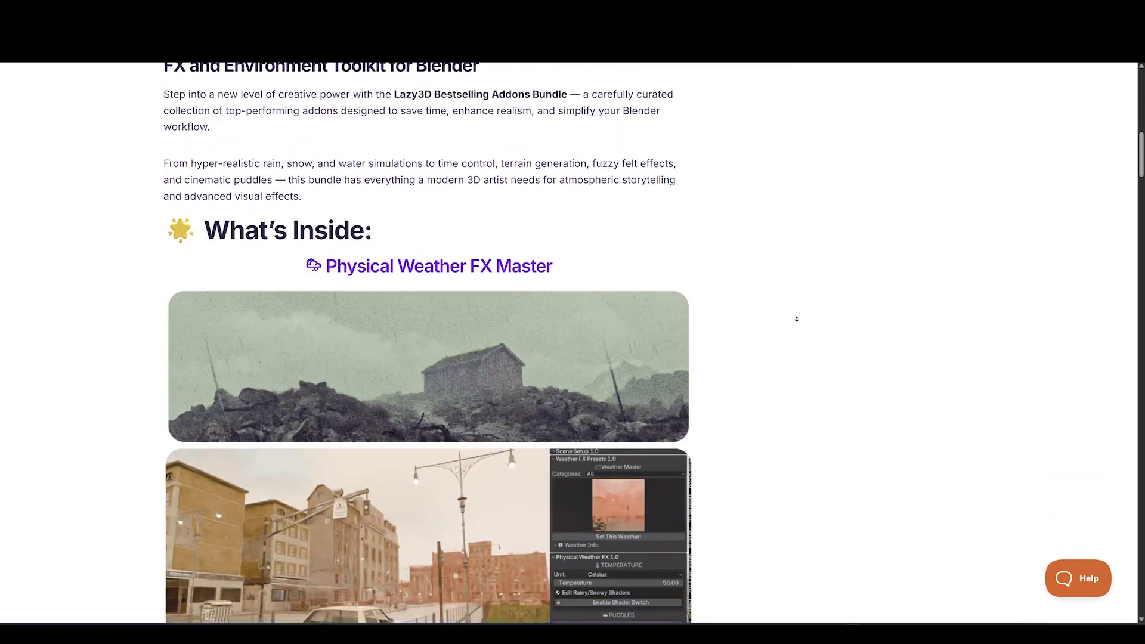
{"action": "scroll", "coordinate": [796, 319], "scroll_direction": "down", "scroll_amount": 9}
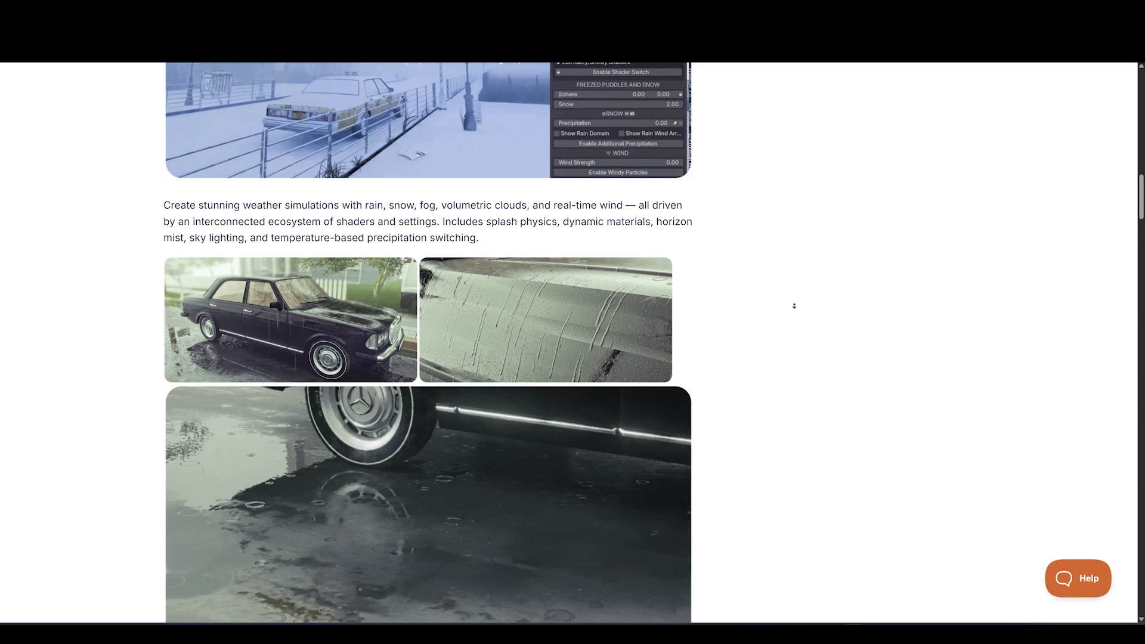
{"action": "scroll", "coordinate": [793, 306], "scroll_direction": "down", "scroll_amount": 8}
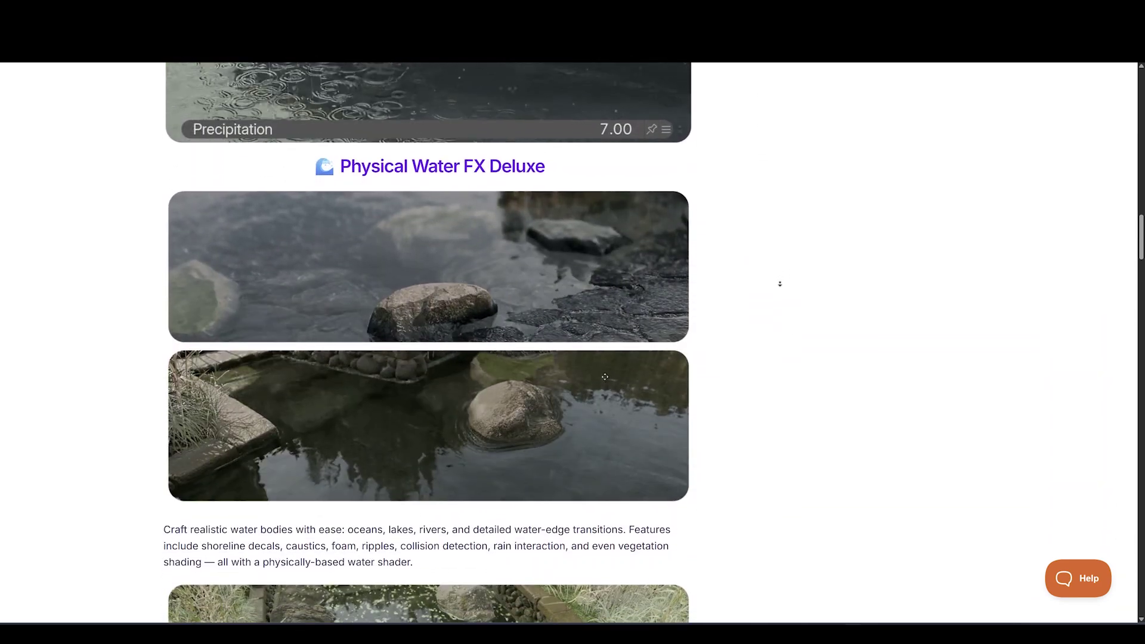
{"action": "scroll", "coordinate": [779, 283], "scroll_direction": "down", "scroll_amount": 4}
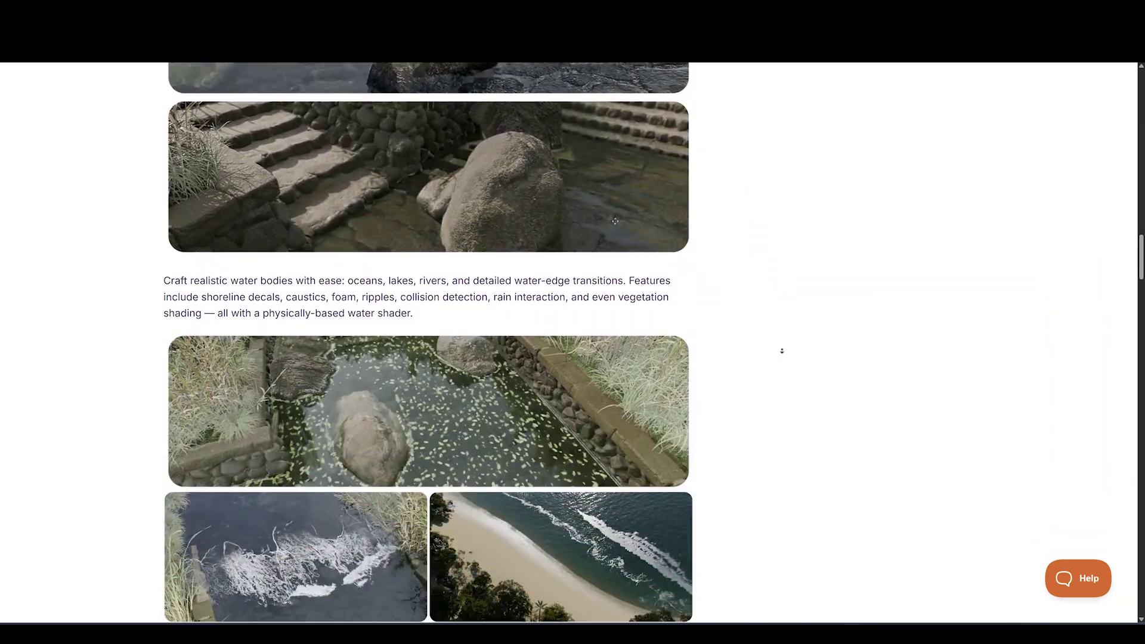
{"action": "scroll", "coordinate": [781, 352], "scroll_direction": "down", "scroll_amount": 9}
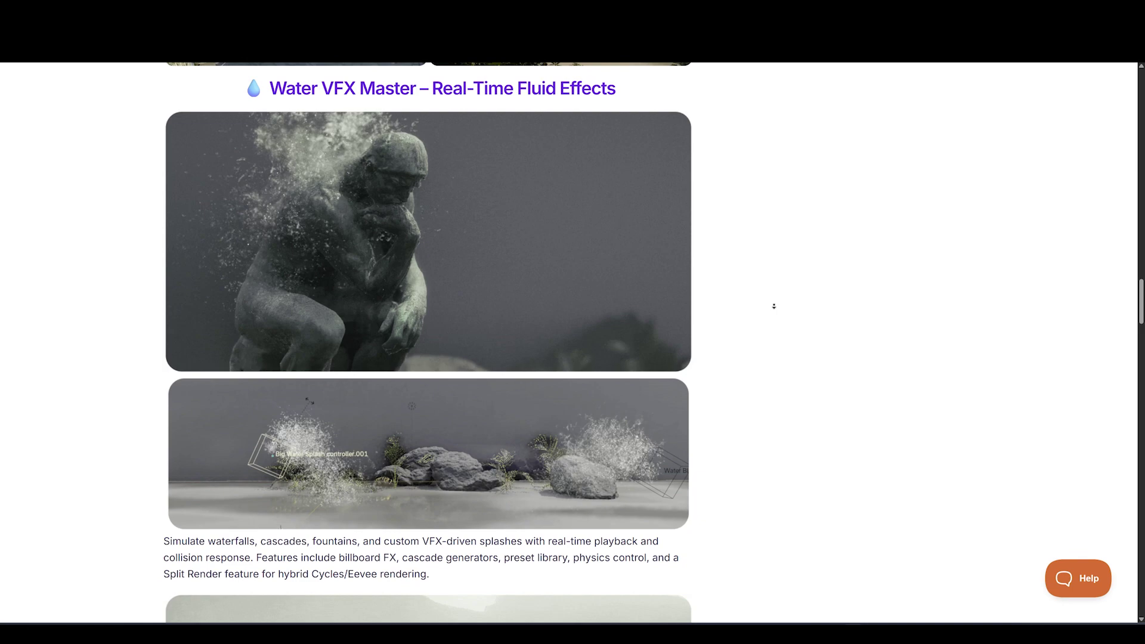
{"action": "scroll", "coordinate": [774, 306], "scroll_direction": "down", "scroll_amount": 12}
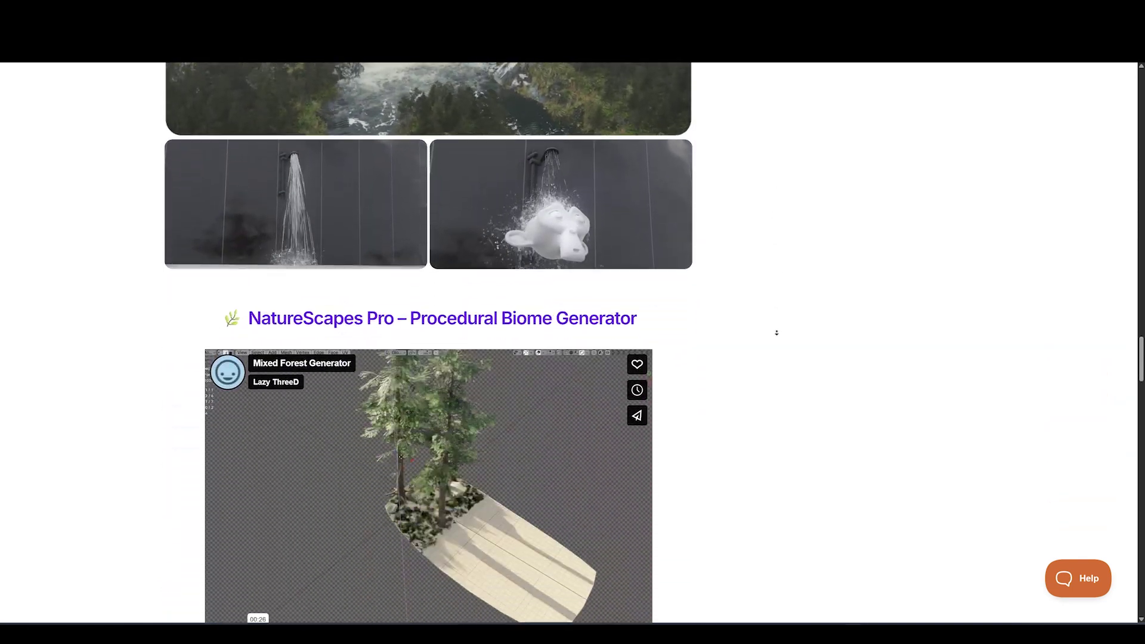
{"action": "scroll", "coordinate": [776, 332], "scroll_direction": "down", "scroll_amount": 11}
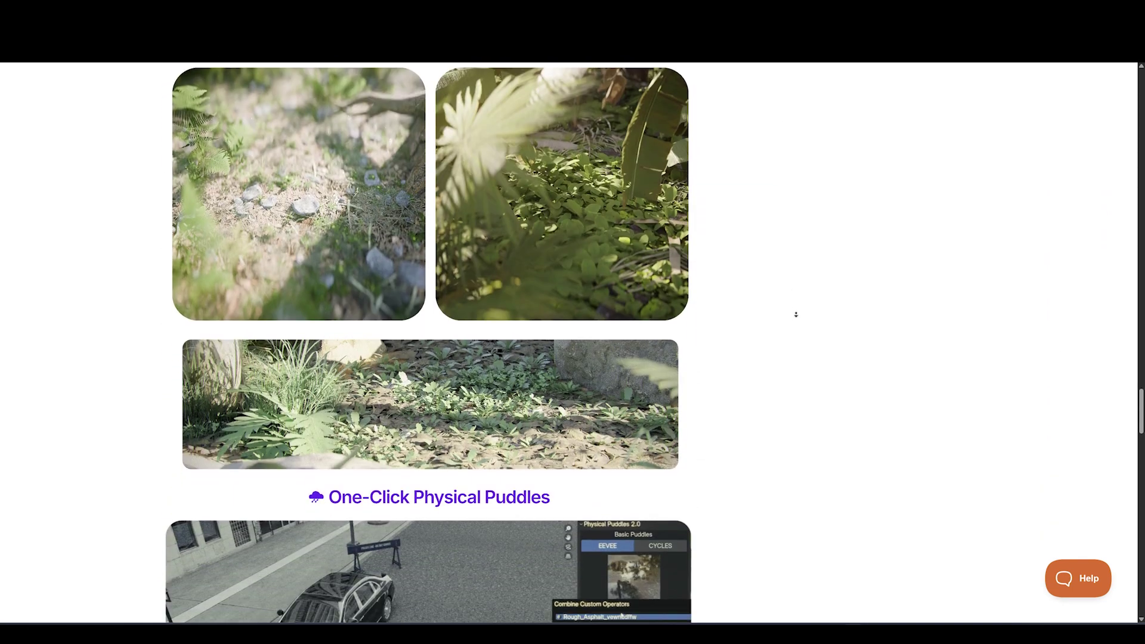
{"action": "scroll", "coordinate": [795, 315], "scroll_direction": "down", "scroll_amount": 14}
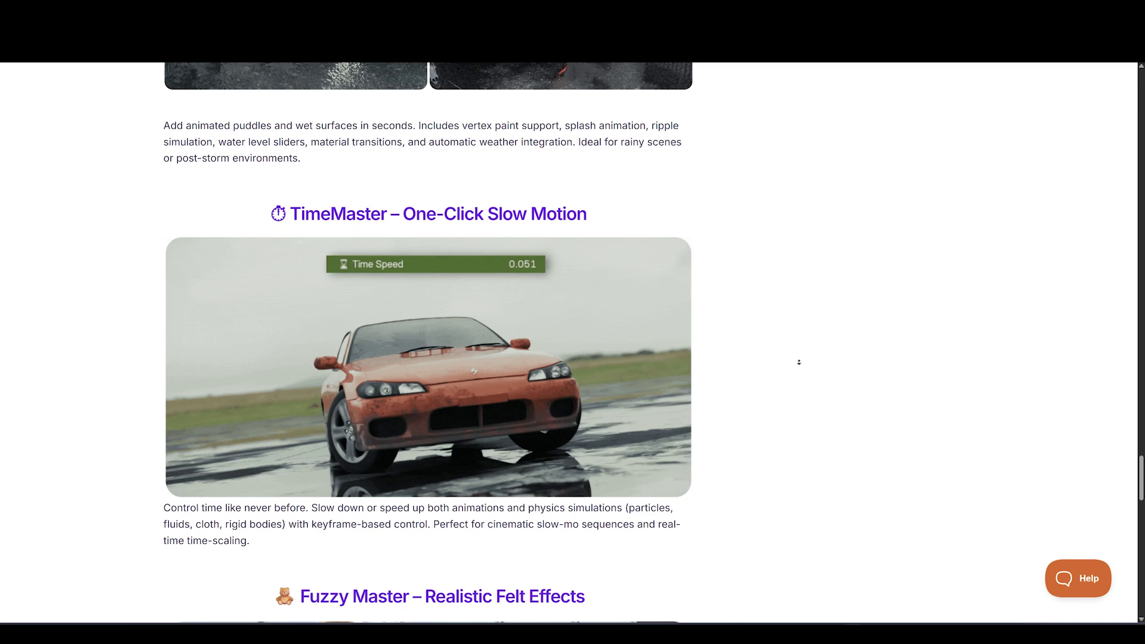
{"action": "scroll", "coordinate": [798, 362], "scroll_direction": "down", "scroll_amount": 9}
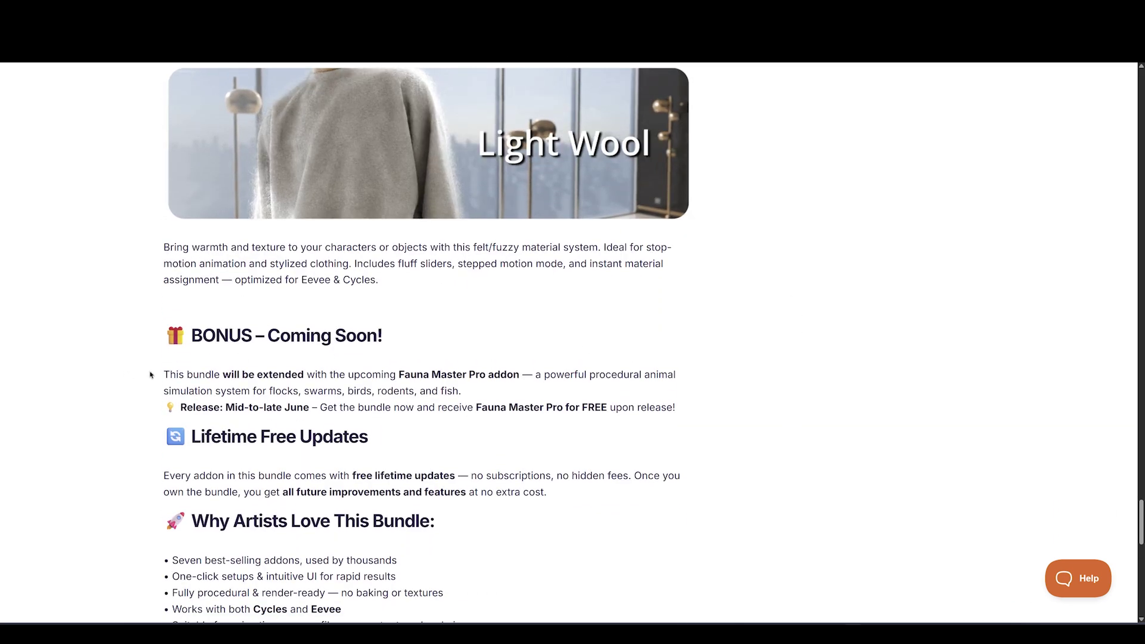
{"action": "left_click", "coordinate": [630, 346]}
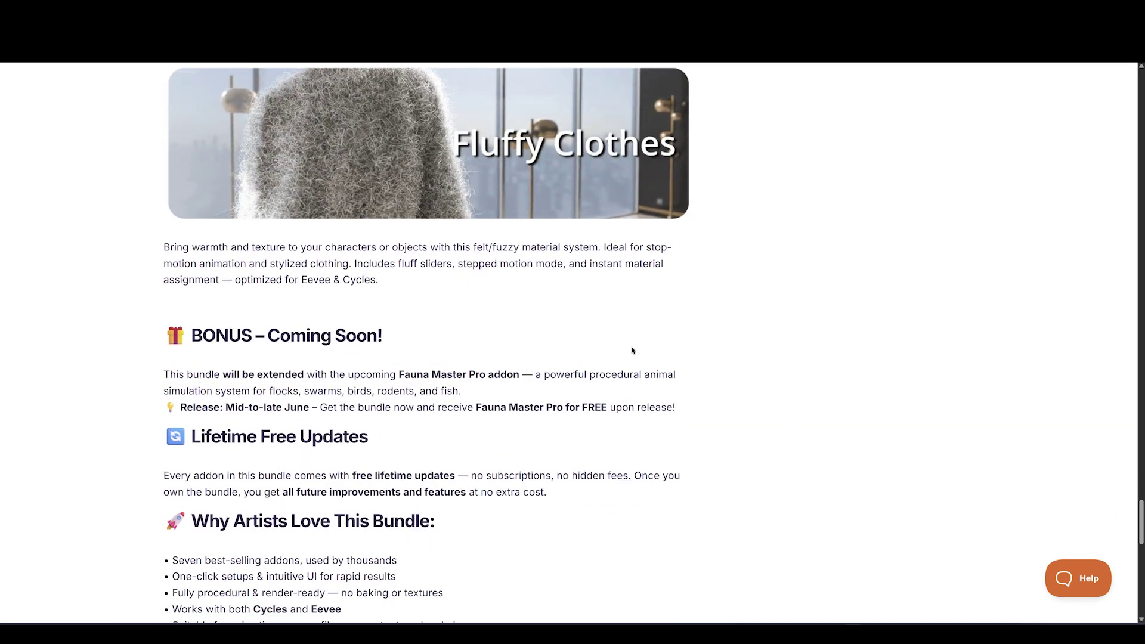
{"action": "scroll", "coordinate": [630, 350], "scroll_direction": "down", "scroll_amount": 3}
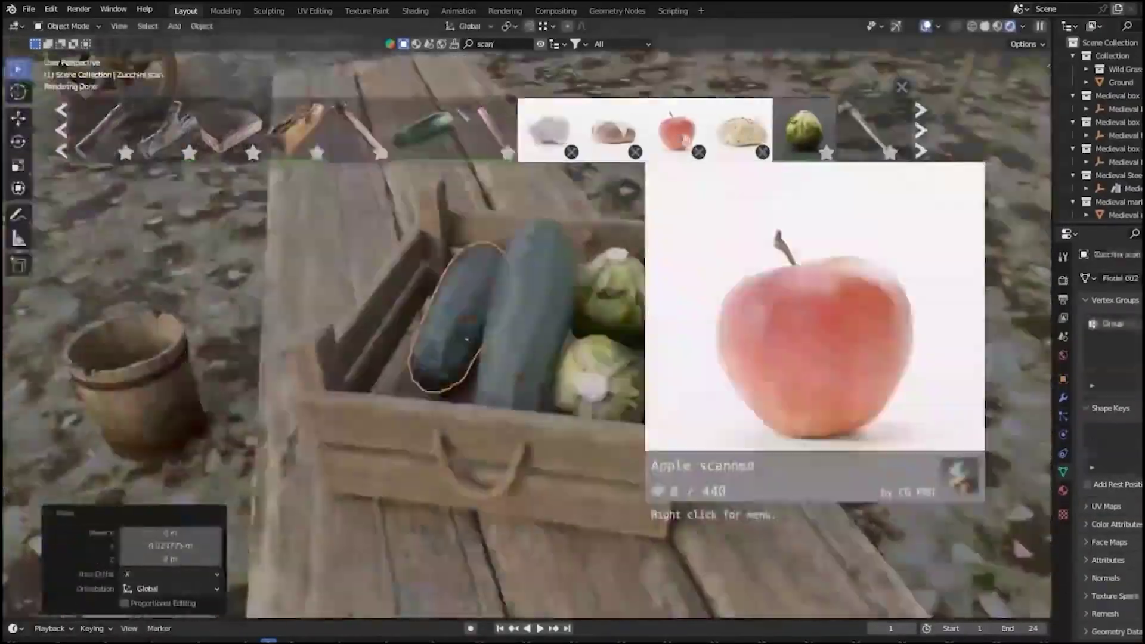
- Drag the International Space Station asset from the library into the scene beside Earth
{"action": "left_click_drag", "start_coordinate": [677, 127], "coordinate": [613, 287]}
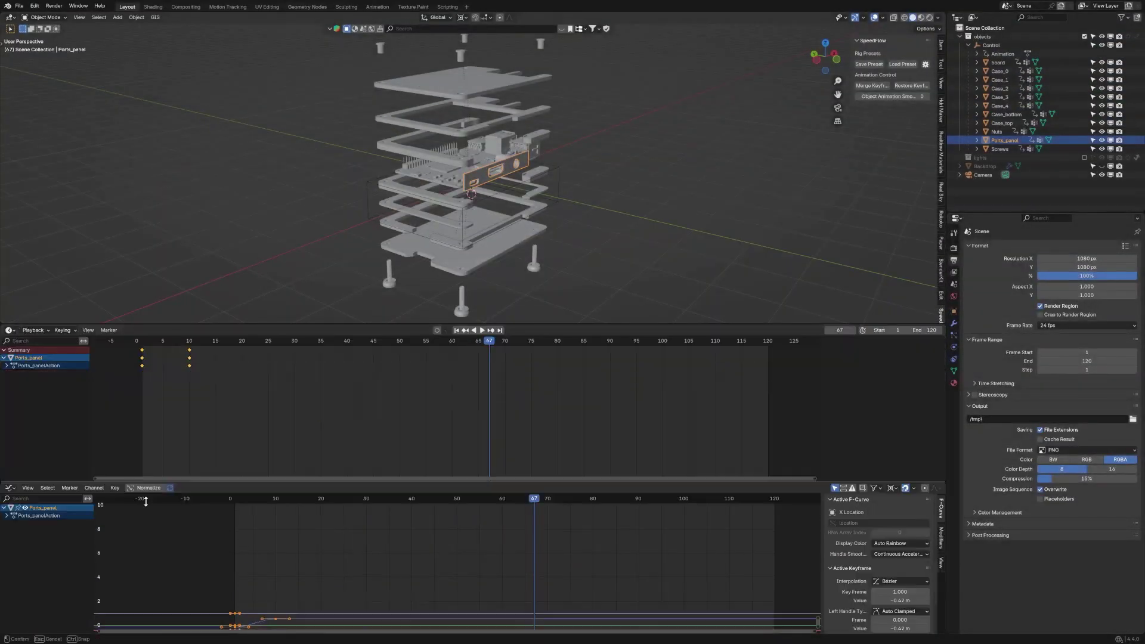
- Stop the merged Control animation playback and start moving the selected object
{"action": "key", "text": "space"}
{"action": "scroll", "coordinate": [548, 180], "scroll_direction": "up", "scroll_amount": 3}
{"action": "key", "text": "g"}
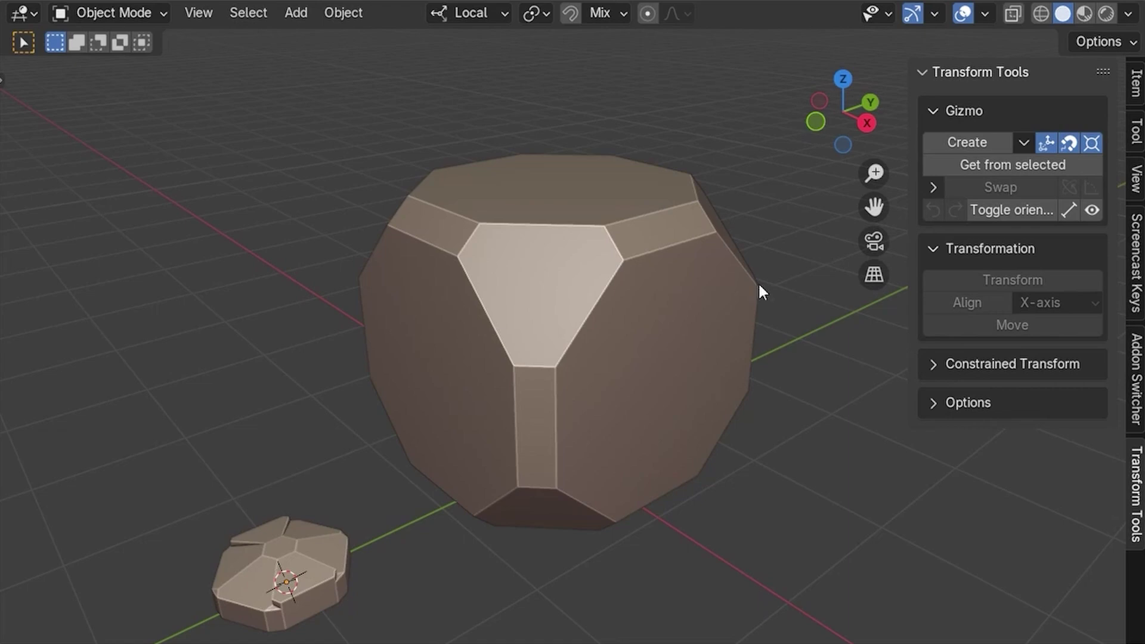
- Create a transform gizmo at the edge corner and make a scaled-down copy of the stud
{"action": "left_click_drag", "start_coordinate": [875, 174], "coordinate": [889, 186]}
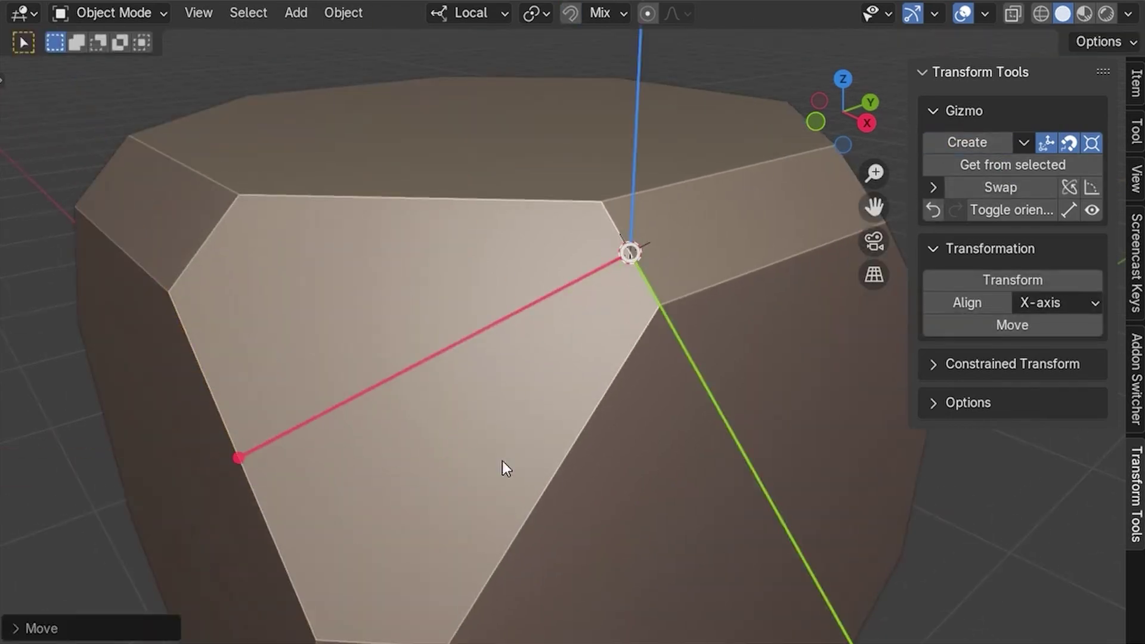
{"action": "key", "text": "s"}
{"action": "left_click", "coordinate": [949, 144]}
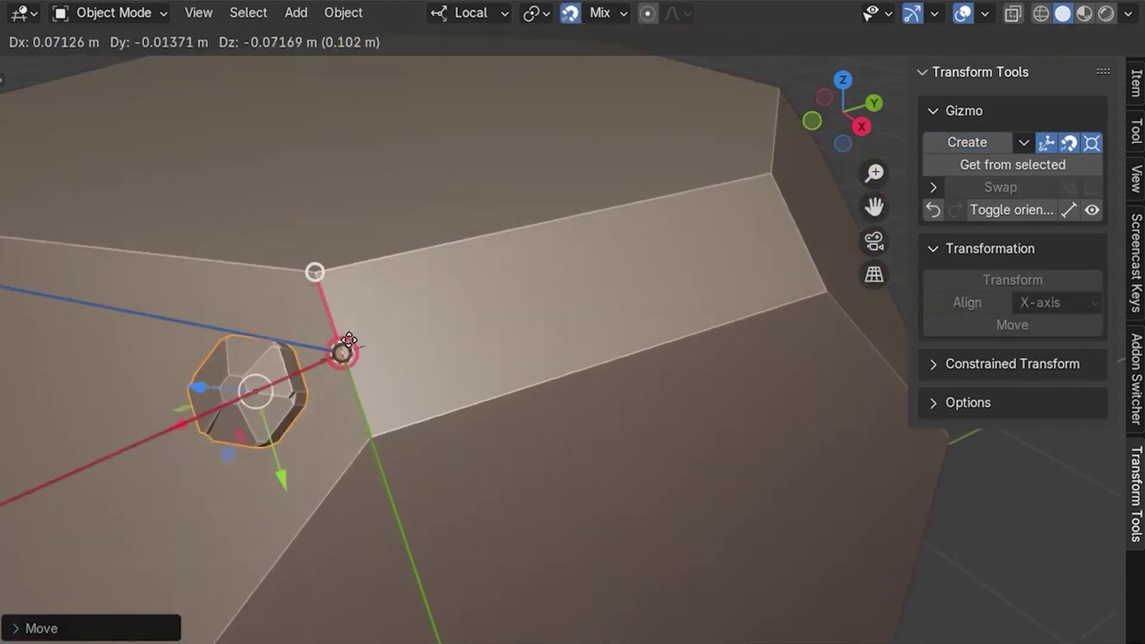
{"action": "left_click", "coordinate": [93, 627]}
{"action": "left_click", "coordinate": [21, 523]}
{"action": "key", "text": "s"}
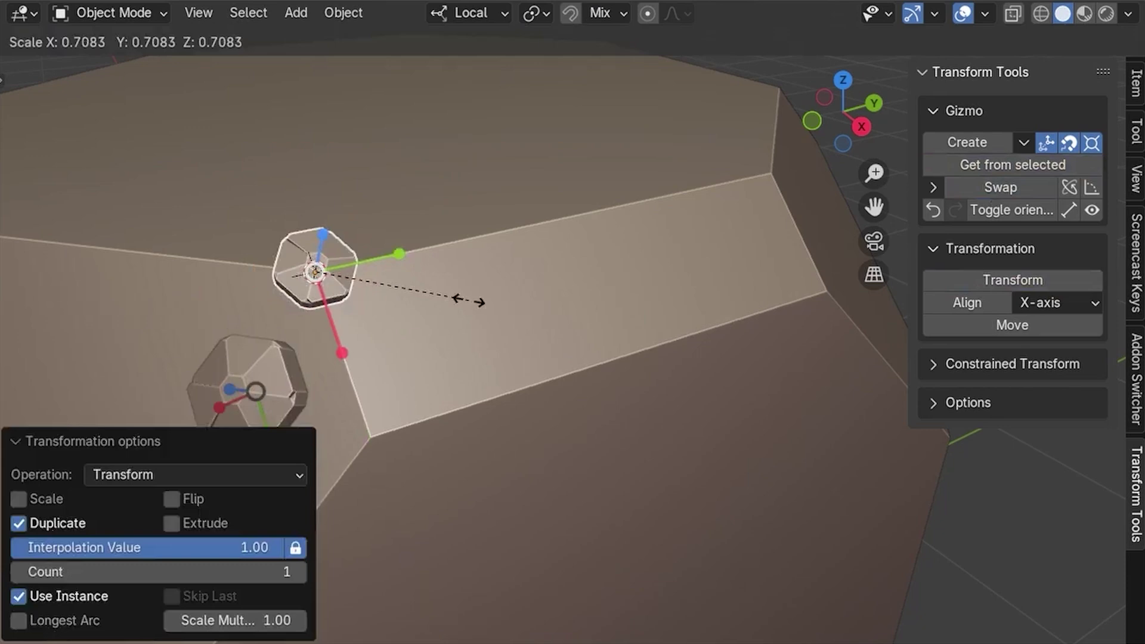
{"action": "left_click", "coordinate": [465, 298]}
{"action": "left_click_drag", "start_coordinate": [396, 276], "coordinate": [427, 249]}
{"action": "left_click", "coordinate": [426, 249]}
- Align the copy along X with cursor orientation and place a linked duplicate at the strip's far end
{"action": "left_click", "coordinate": [978, 302]}
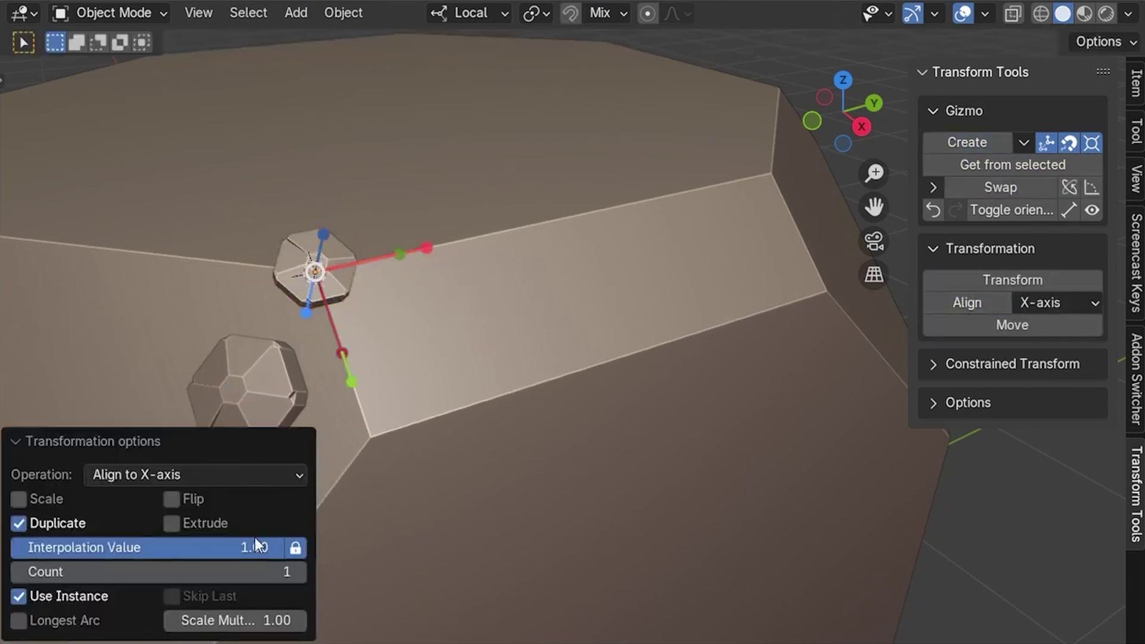
{"action": "left_click", "coordinate": [1009, 212]}
{"action": "key", "text": "g"}
{"action": "key", "text": "x"}
{"action": "left_click", "coordinate": [455, 343]}
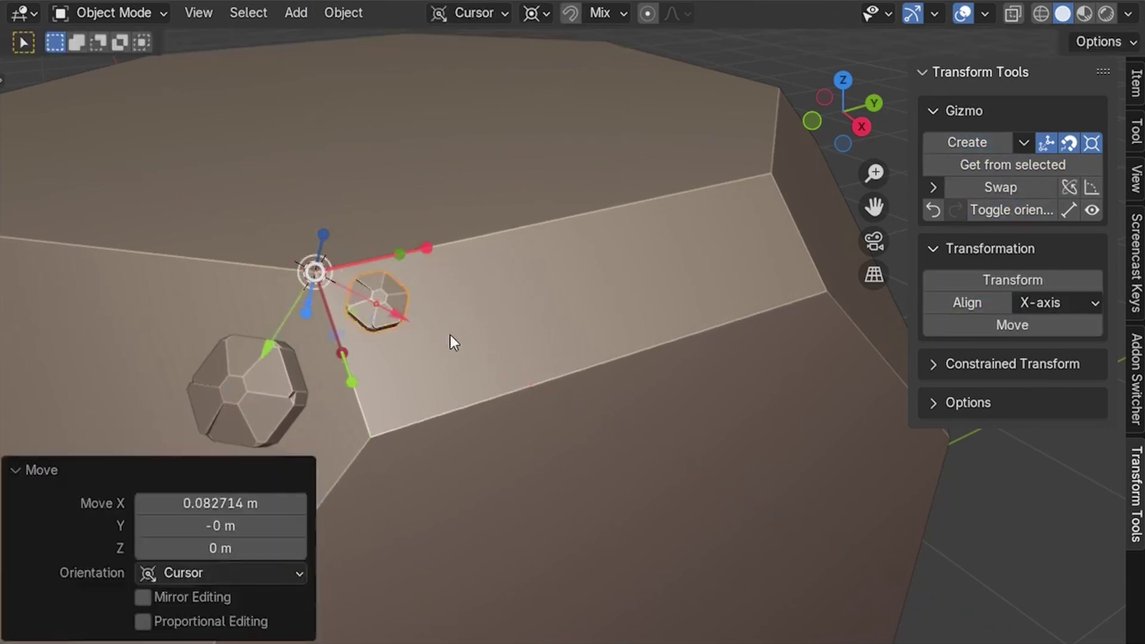
{"action": "key", "text": "g"}
{"action": "key", "text": "x"}
{"action": "left_click", "coordinate": [396, 282]}
{"action": "key", "text": "alt+d"}
{"action": "left_click", "coordinate": [782, 209]}
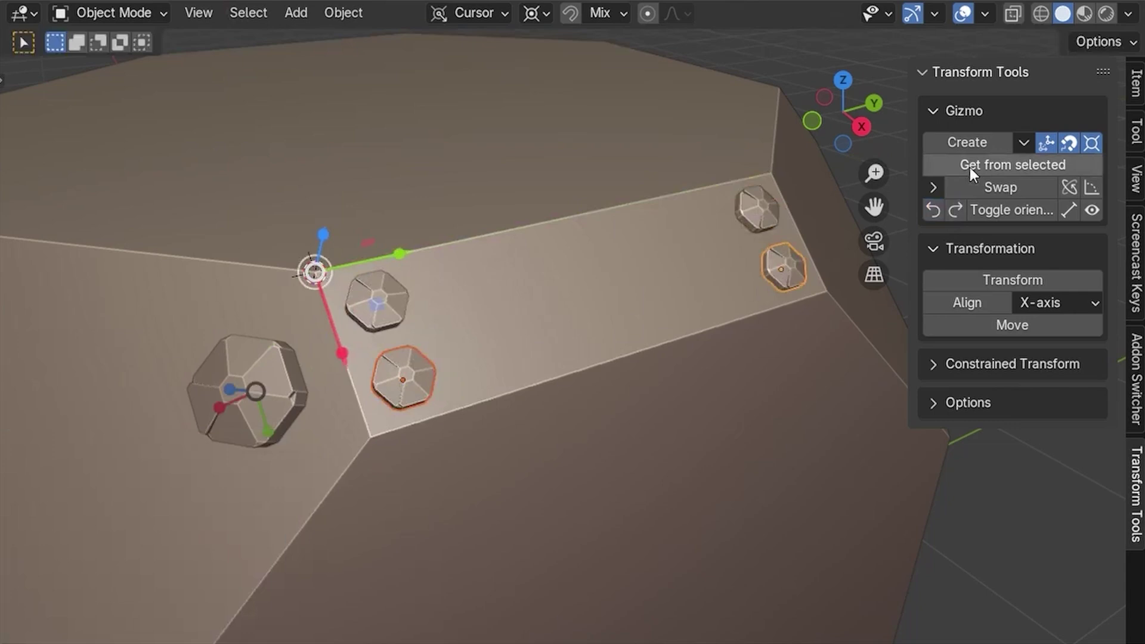
- Fill the strip with 6 duplicates between the pieces, skipping the last copy in each row
{"action": "left_click", "coordinate": [1004, 326]}
{"action": "left_click_drag", "start_coordinate": [303, 568], "coordinate": [333, 568]}
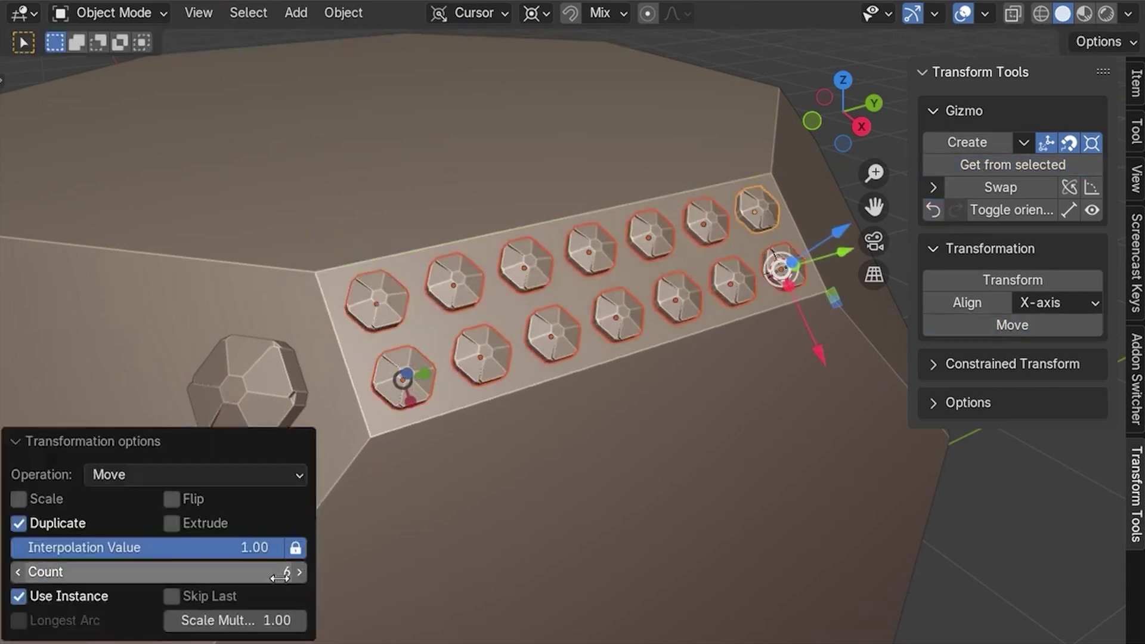
{"action": "left_click", "coordinate": [171, 596]}
{"action": "middle_click_drag", "start_coordinate": [625, 465], "coordinate": [536, 334]}
{"action": "left_click", "coordinate": [441, 373]}
- Snap a new gizmo to the strip's corner vertex and rotate the copy 90 degrees
{"action": "left_click", "coordinate": [966, 142]}
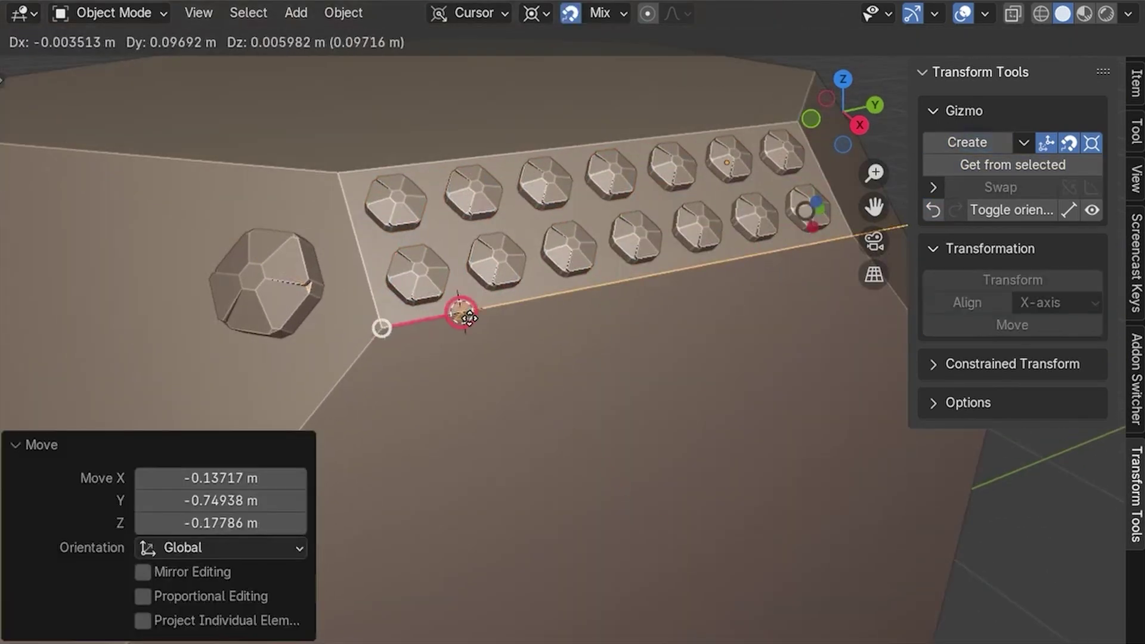
{"action": "left_click", "coordinate": [381, 328]}
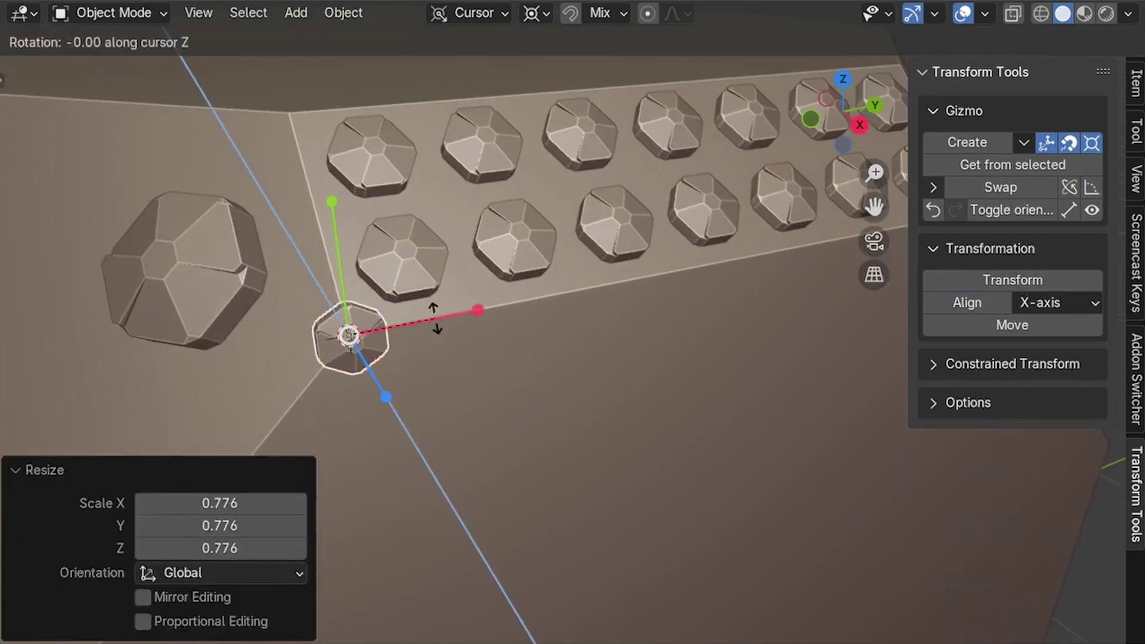
{"action": "type", "text": "90"}
{"action": "key", "text": "Return"}
{"action": "key", "text": "g"}
{"action": "key", "text": "r"}
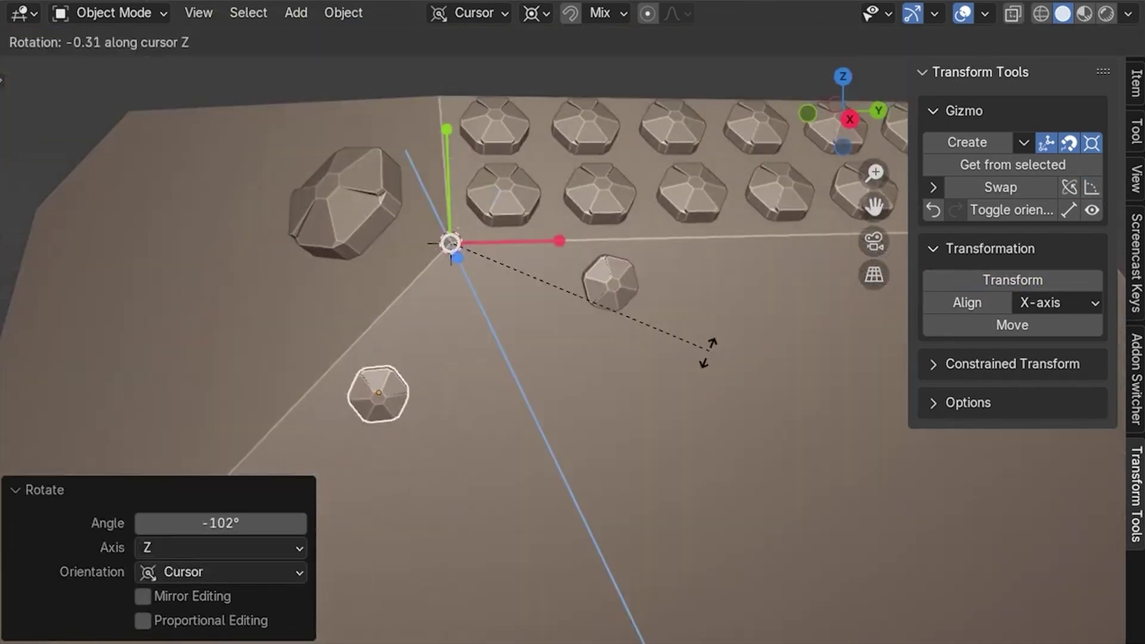
- Duplicate the selected hexagons 4 times along the plate edge using the gizmo
{"action": "left_click", "coordinate": [621, 304], "text": "shift"}
{"action": "left_click", "coordinate": [993, 167]}
{"action": "left_click", "coordinate": [1012, 279]}
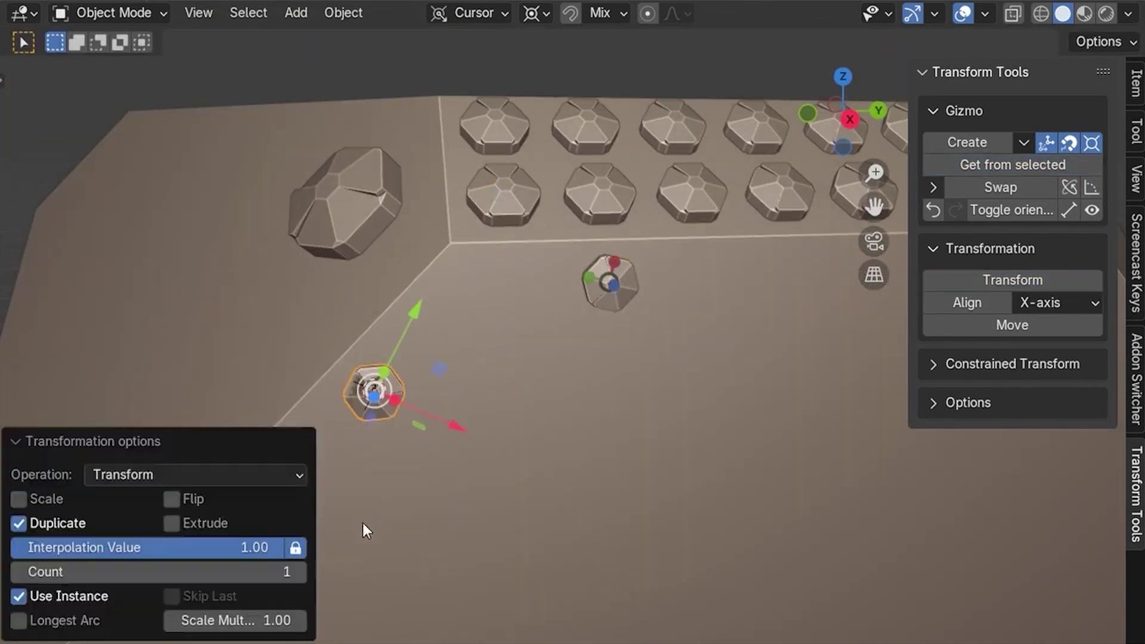
{"action": "left_click", "coordinate": [301, 569]}
{"action": "left_click", "coordinate": [301, 568]}
{"action": "left_click", "coordinate": [301, 569]}
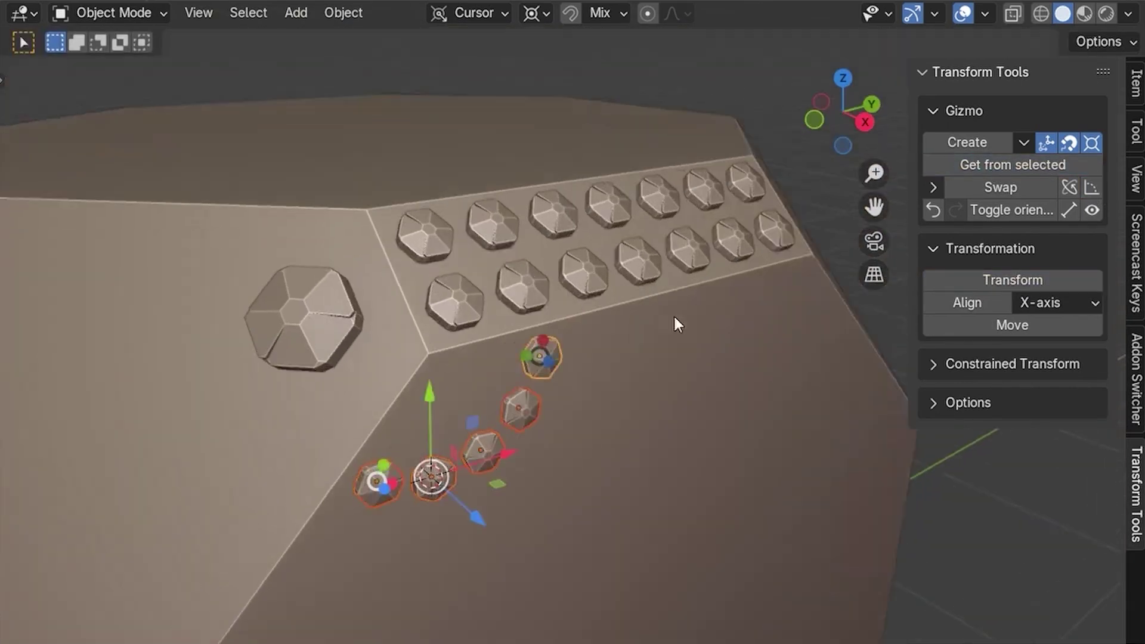
{"action": "left_click_drag", "start_coordinate": [430, 477], "coordinate": [436, 150]}
{"action": "left_click", "coordinate": [993, 283]}
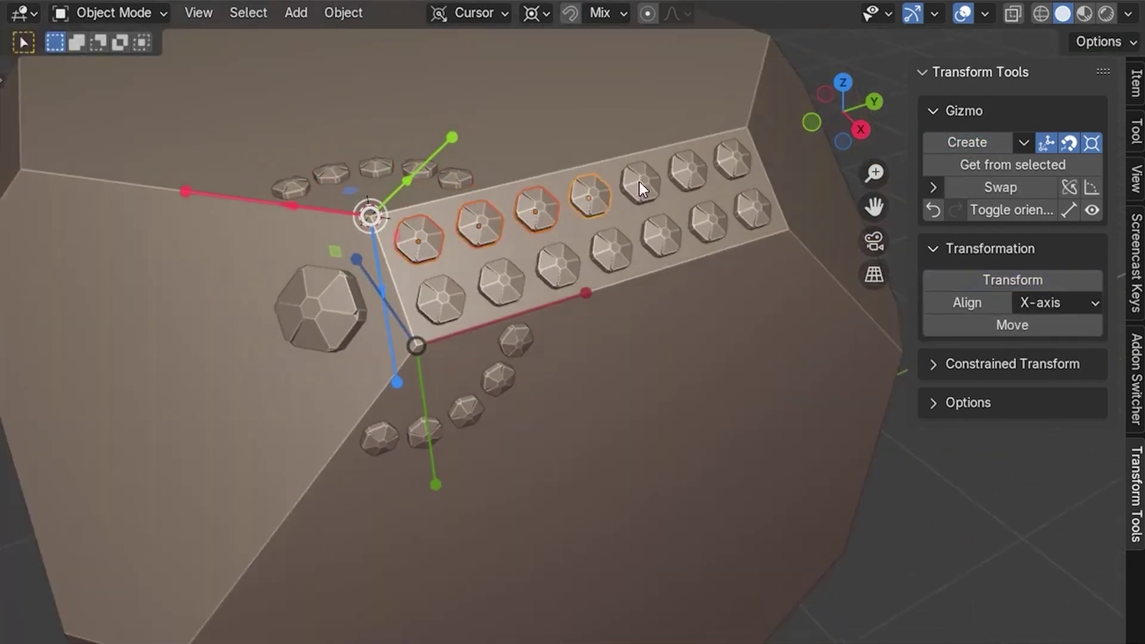
- Make scaled stud copies that shrink progressively along the plate edge
{"action": "left_click_drag", "start_coordinate": [453, 134], "coordinate": [430, 340]}
{"action": "left_click_drag", "start_coordinate": [430, 340], "coordinate": [430, 340]}
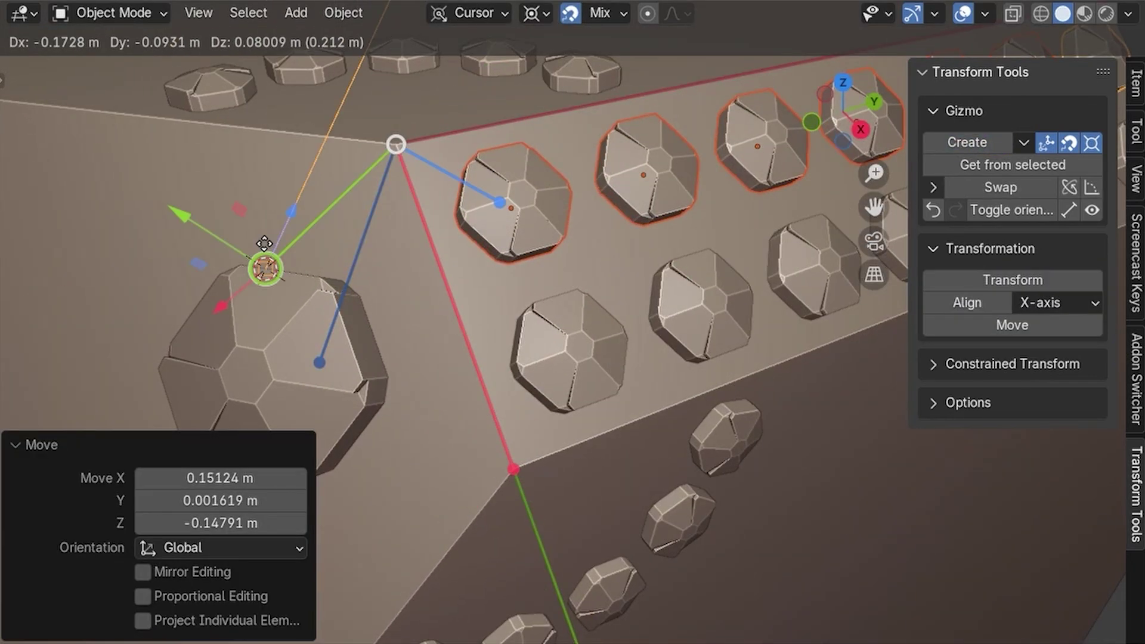
{"action": "left_click", "coordinate": [1012, 280]}
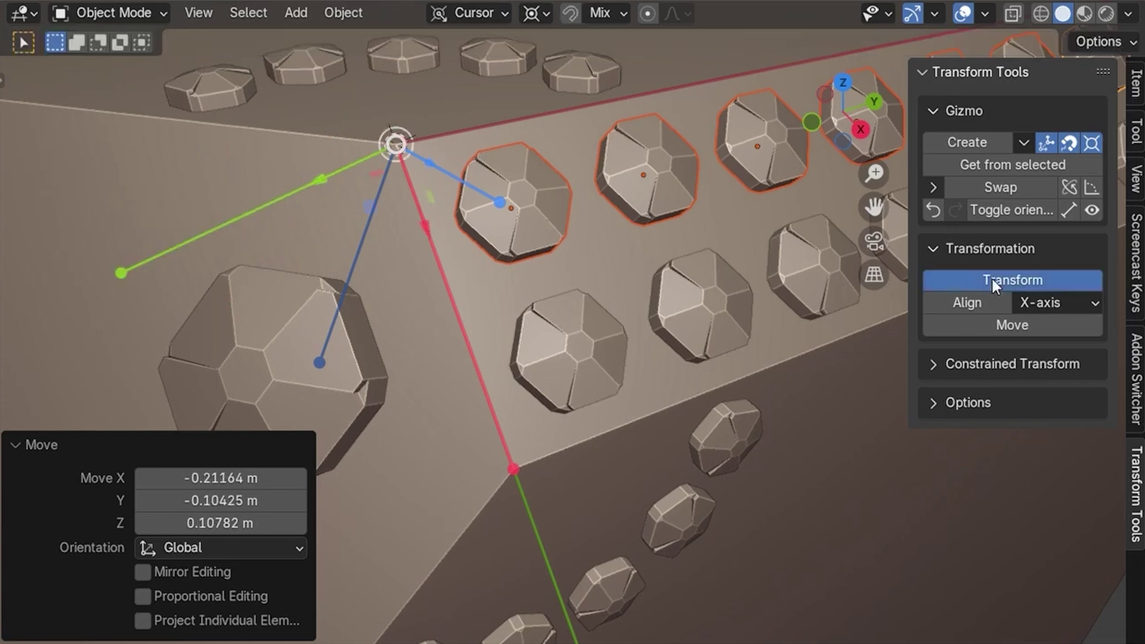
{"action": "left_click", "coordinate": [52, 498]}
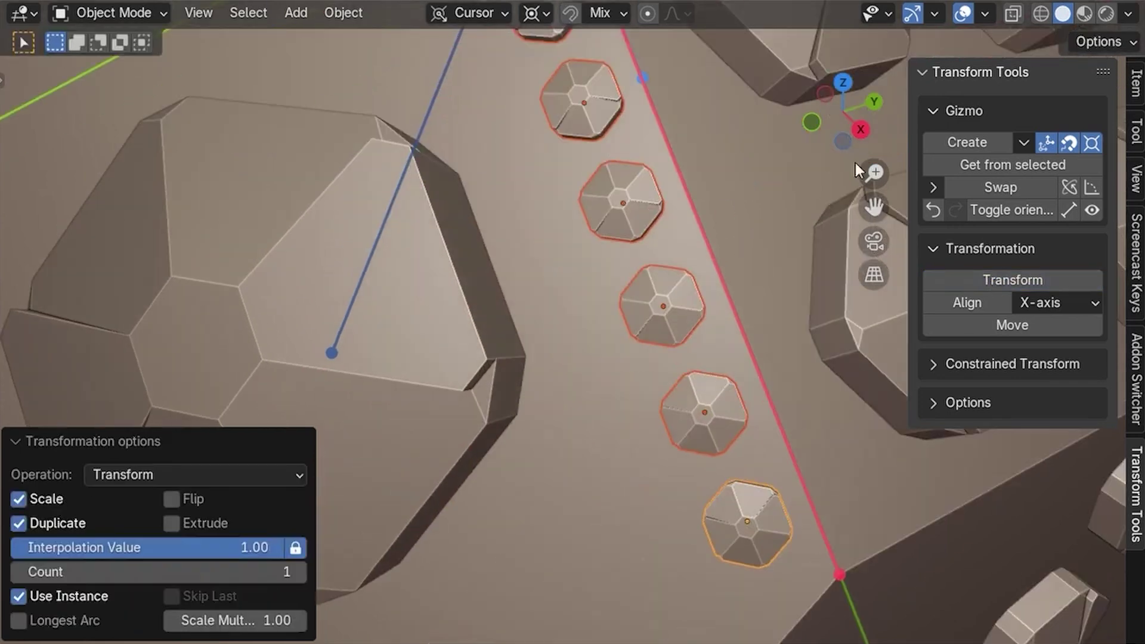
{"action": "left_click_drag", "start_coordinate": [332, 352], "coordinate": [465, 388]}
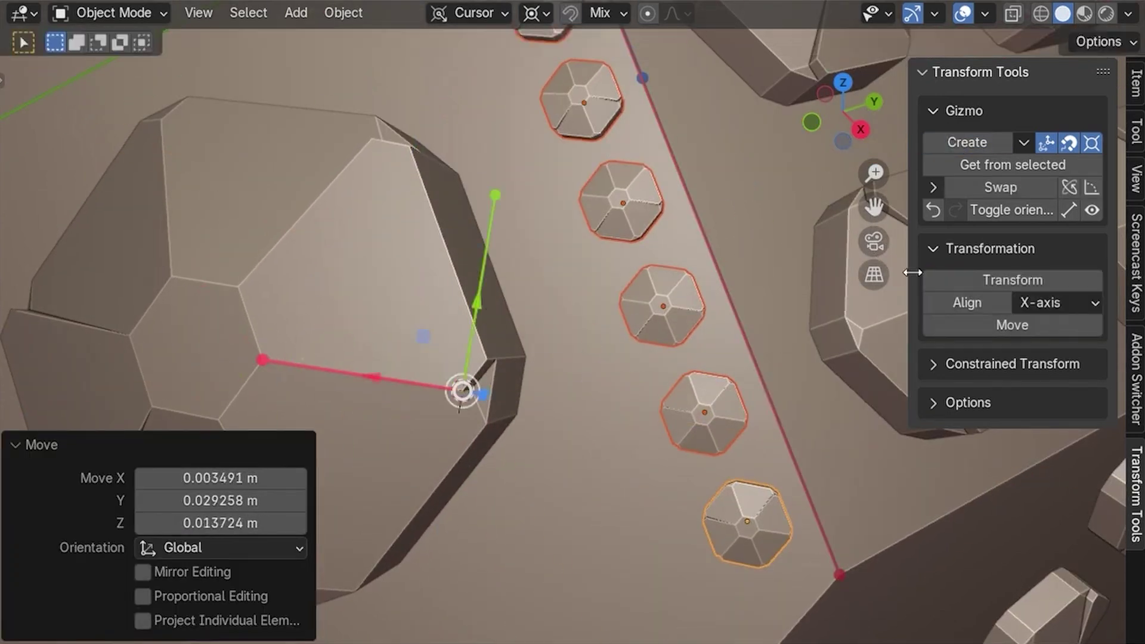
- Box-select the rows of small copies, move them to the upper-left edge, and repeat the transform
{"action": "left_click_drag", "start_coordinate": [383, 123], "coordinate": [782, 467]}
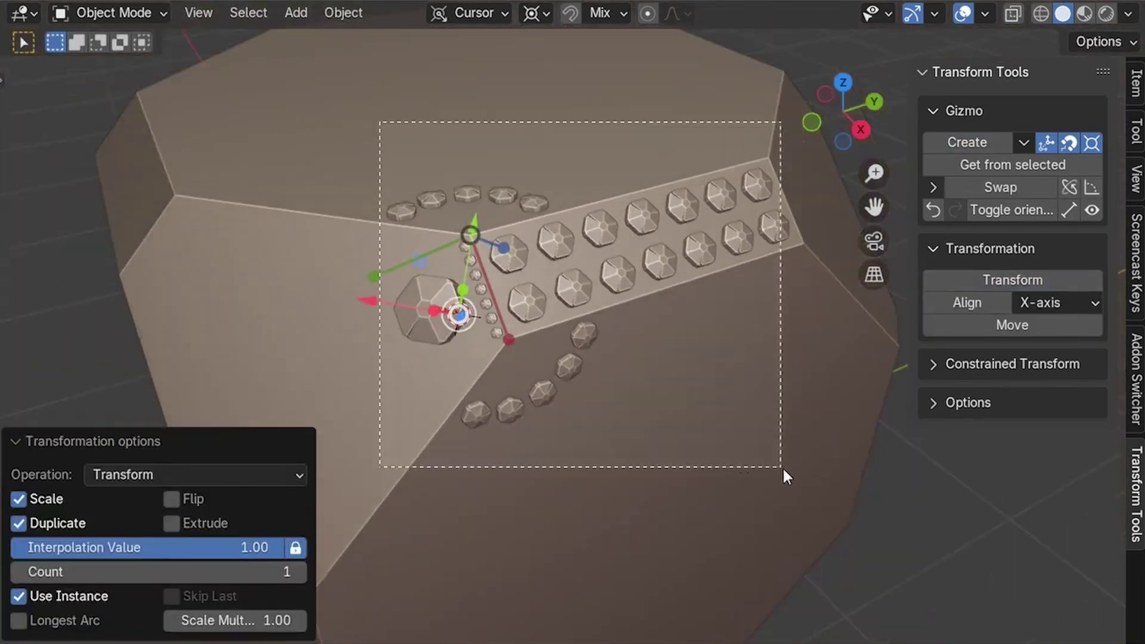
{"action": "key", "text": "g"}
{"action": "left_click", "coordinate": [508, 338]}
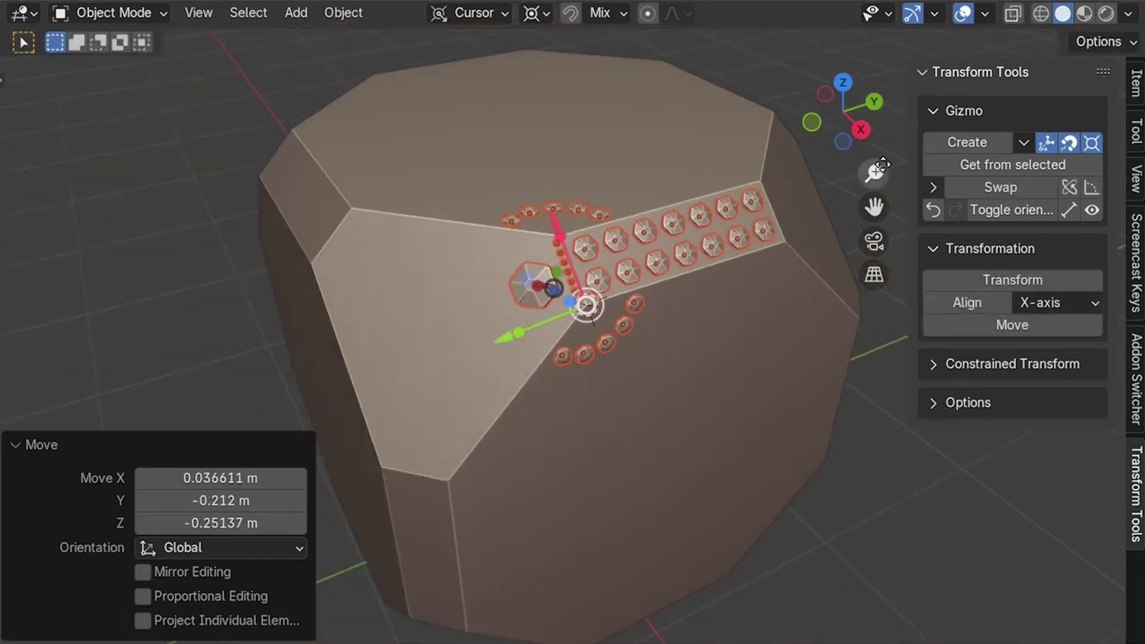
{"action": "key", "text": "g"}
{"action": "left_click", "coordinate": [391, 283]}
{"action": "key", "text": "shift+r"}
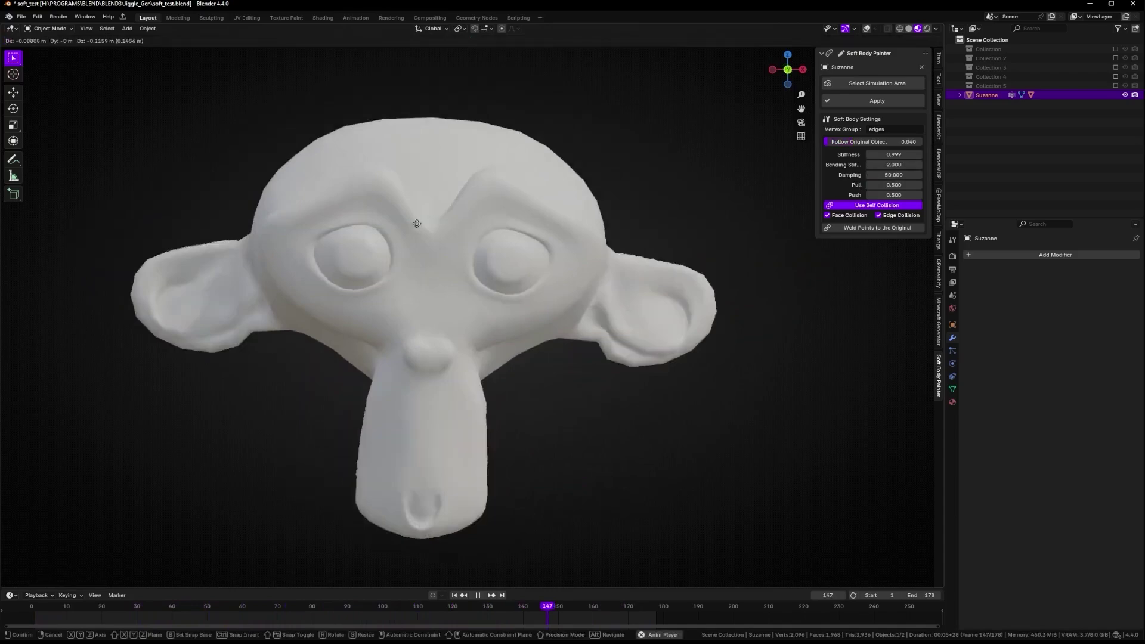
- Place Suzanne at its new spot, then drag the bunny's soft-body mass up to 29.3 kg
{"action": "left_click", "coordinate": [456, 296]}
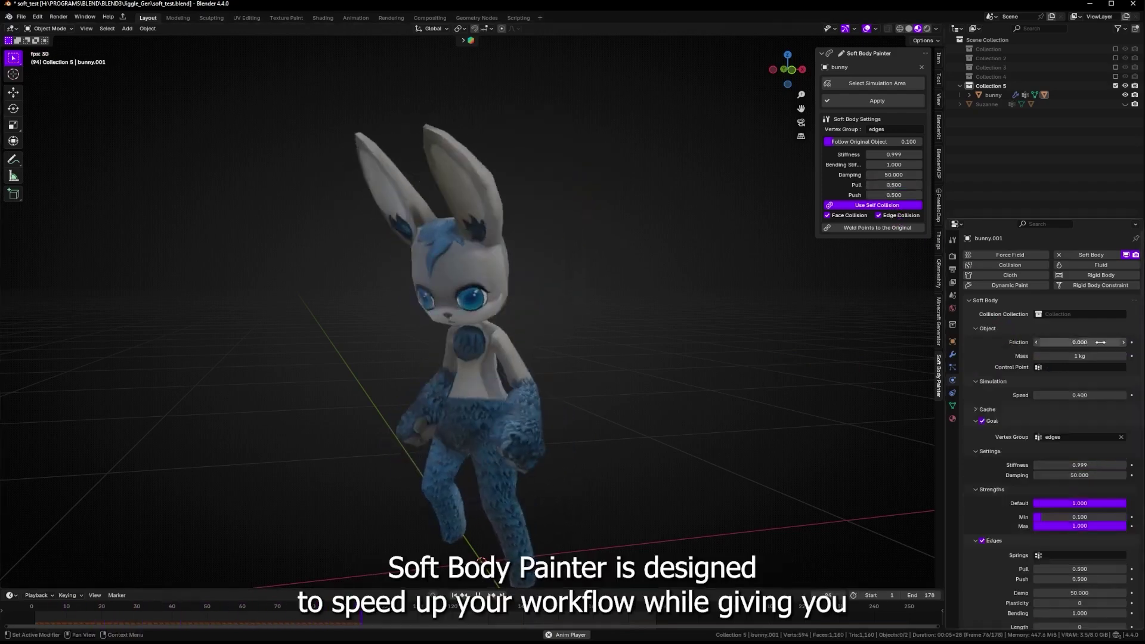
{"action": "left_click_drag", "start_coordinate": [1079, 355], "coordinate": [1097, 356]}
{"action": "left_click", "coordinate": [1098, 356]}
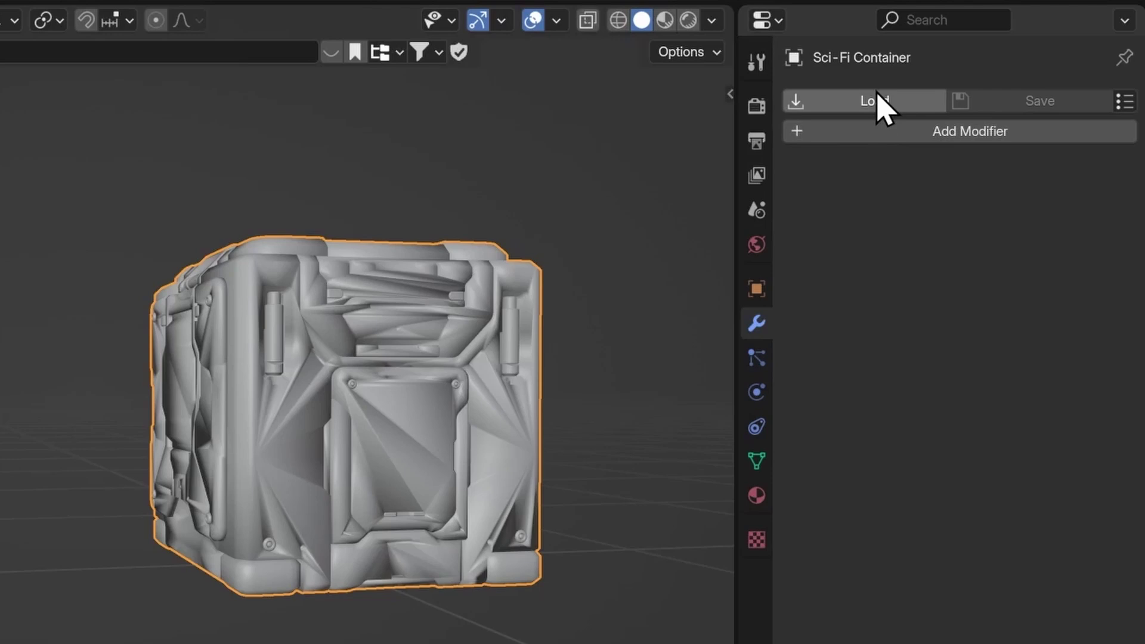
- Load the Hard Surface modifier preset and save it as a preset with a bevel icon
{"action": "left_click", "coordinate": [876, 101]}
{"action": "left_click", "coordinate": [886, 133]}
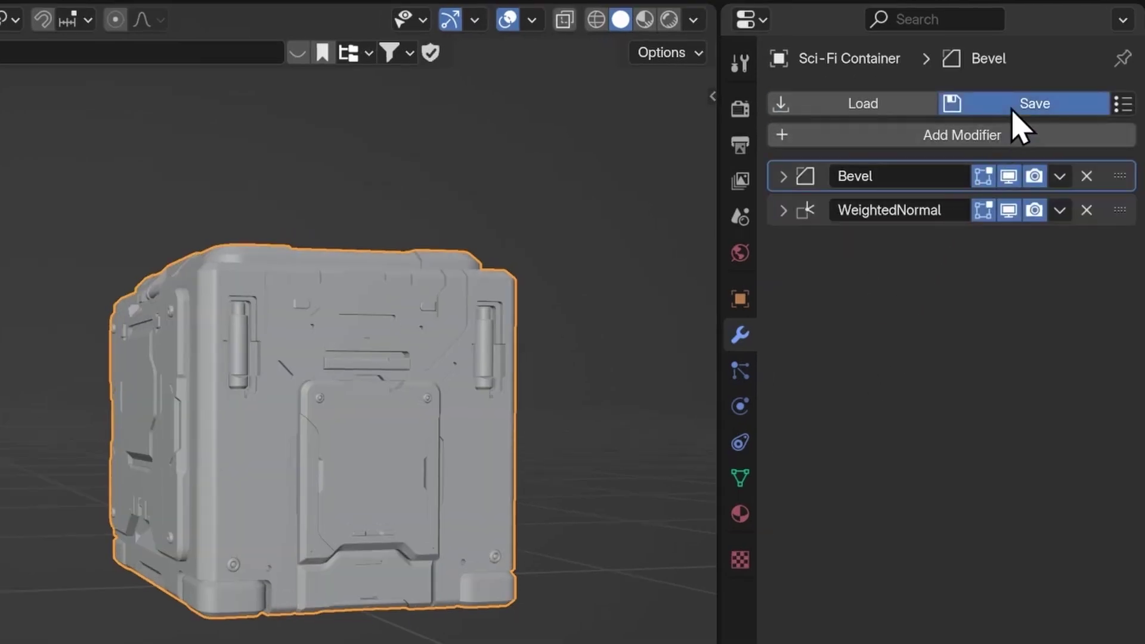
{"action": "left_click", "coordinate": [1012, 107]}
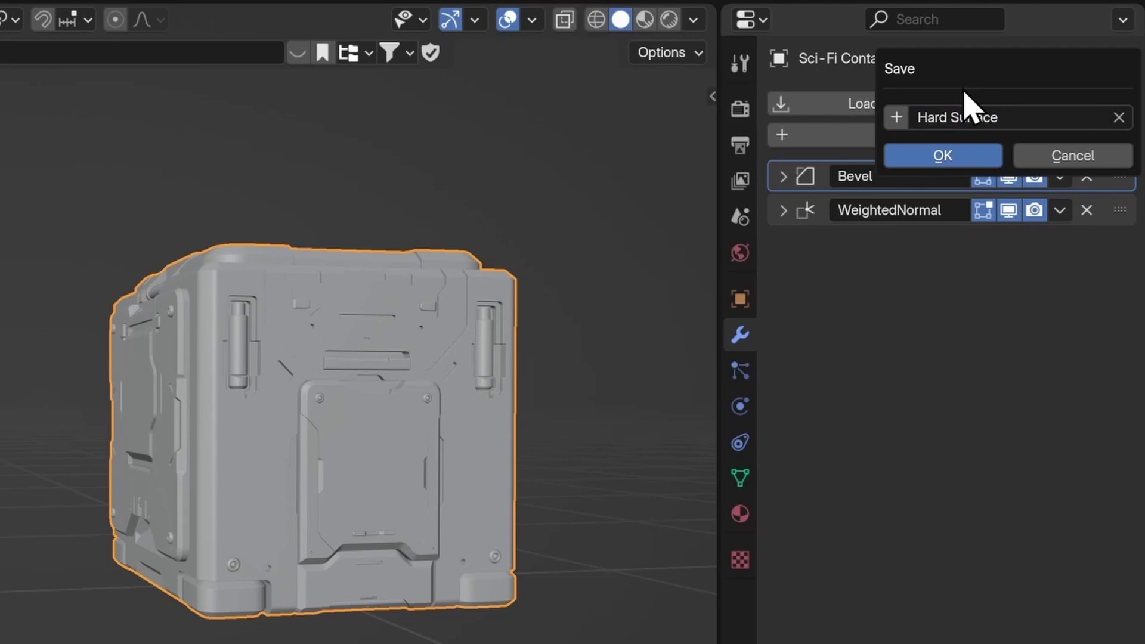
{"action": "left_click", "coordinate": [898, 120]}
{"action": "left_click", "coordinate": [937, 122]}
{"action": "type", "text": "bevel"}
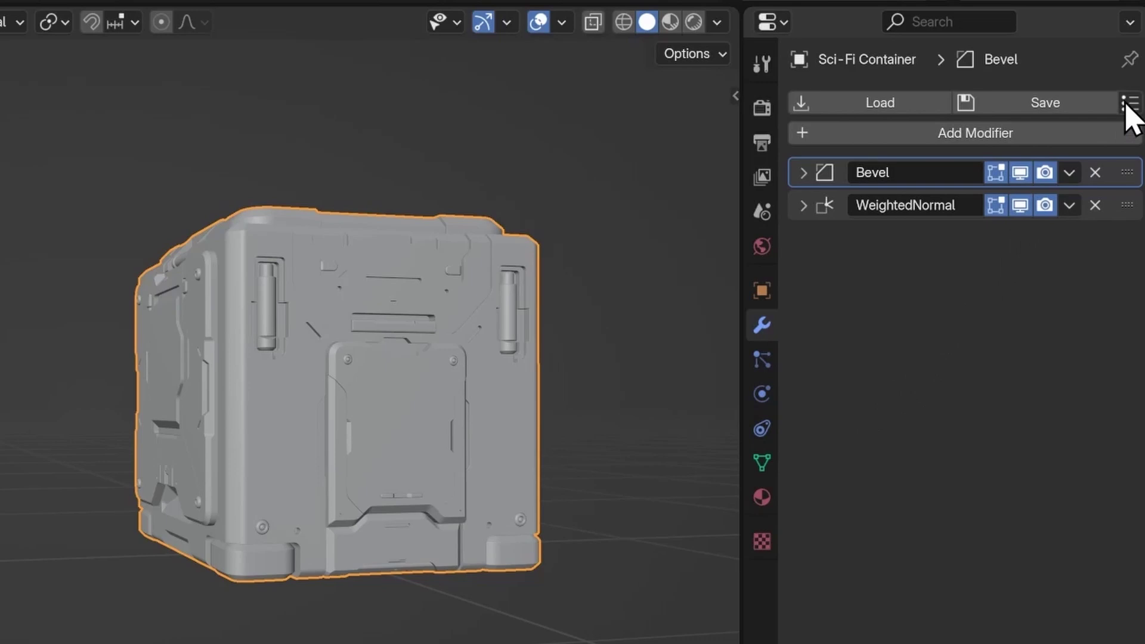
- Delete a preset and give another a 'bool' icon, then apply Hard Surface from the Shift+Q pie
{"action": "left_click", "coordinate": [1128, 104]}
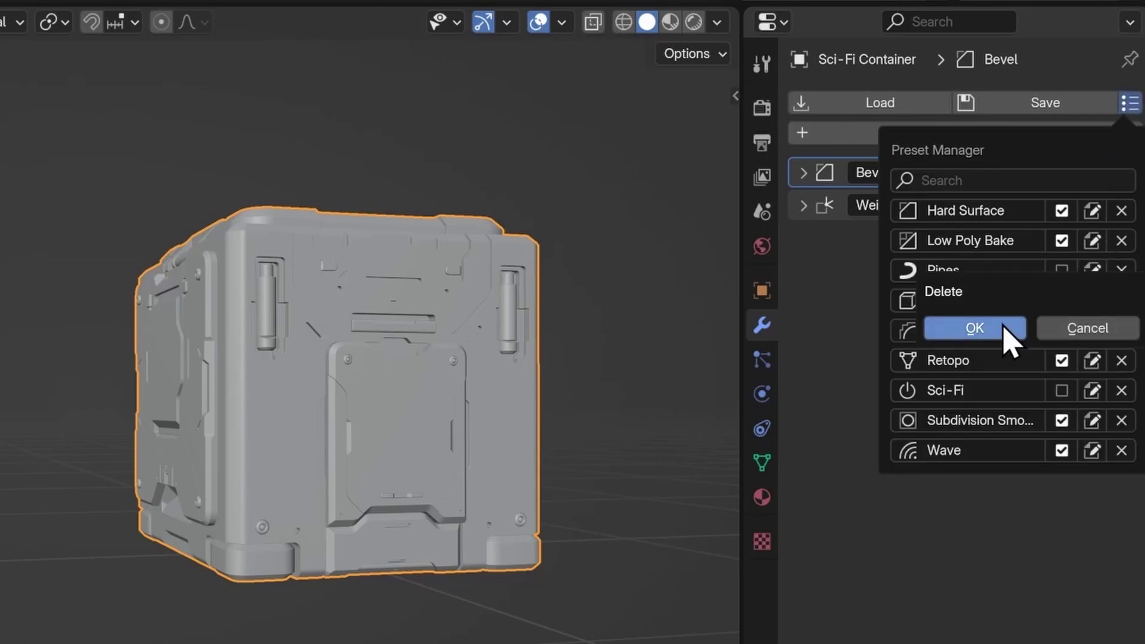
{"action": "left_click", "coordinate": [1003, 327]}
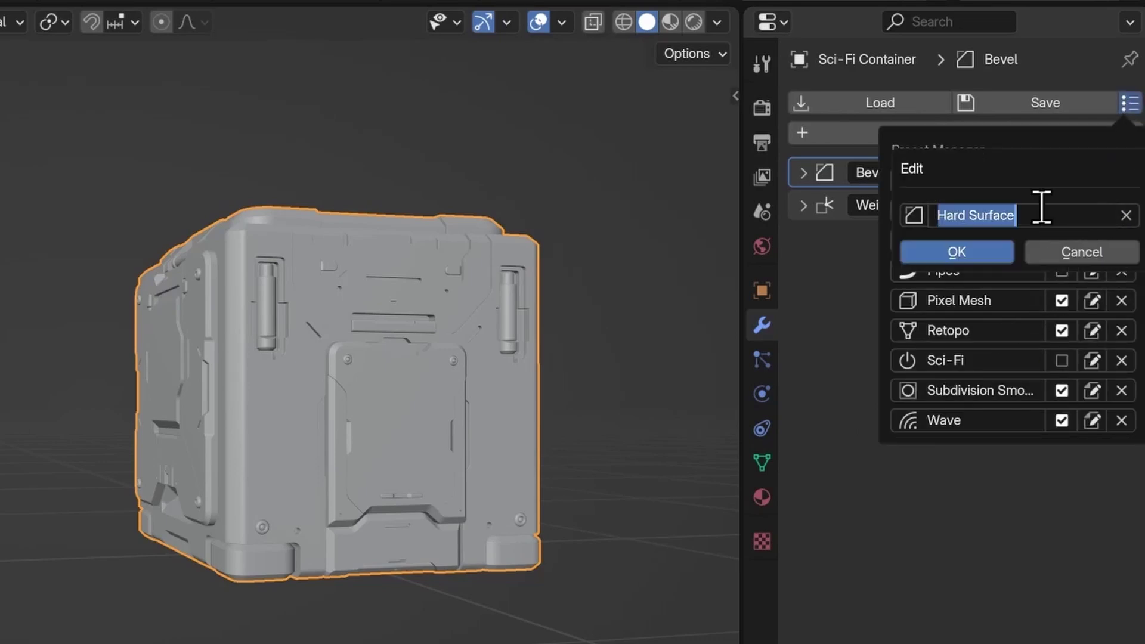
{"action": "left_click", "coordinate": [923, 215]}
{"action": "type", "text": "bo"}
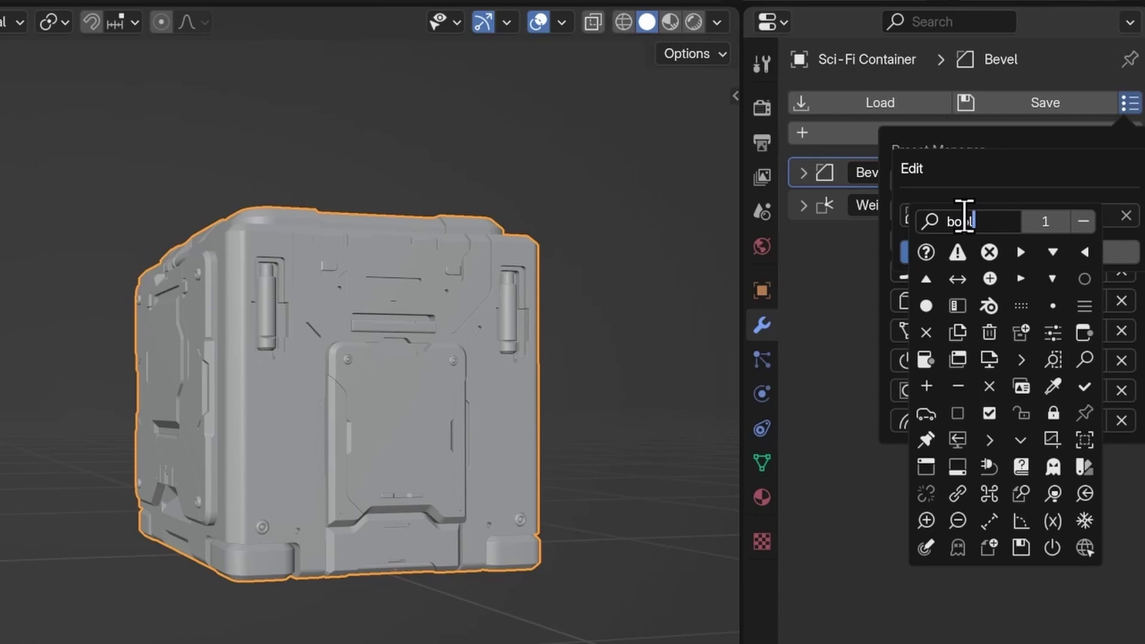
{"action": "type", "text": "ol"}
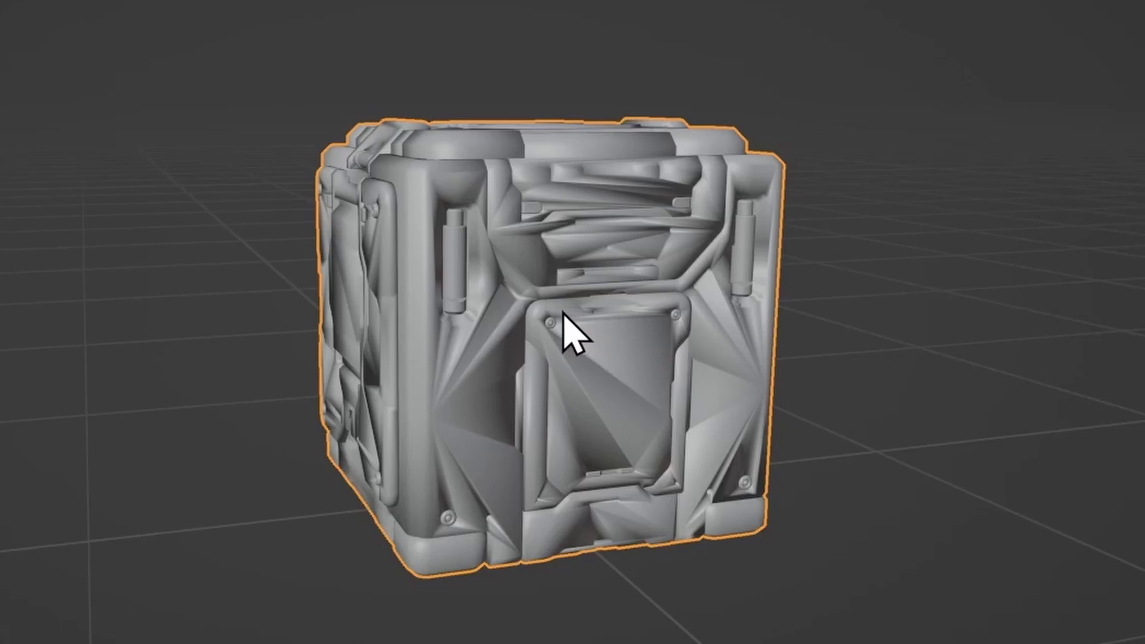
{"action": "key", "text": "shift+q"}
{"action": "left_click", "coordinate": [384, 313]}
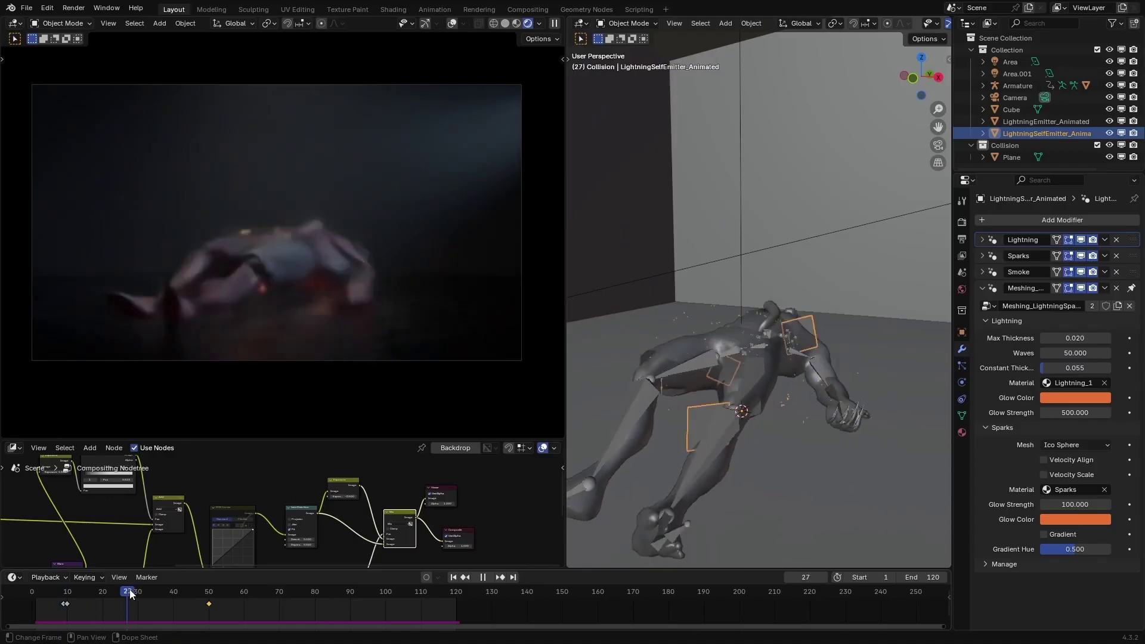
- Switch the viewport to Rendered shading and set the lightning Glow Color to green
{"action": "left_click_drag", "start_coordinate": [179, 593], "coordinate": [233, 593]}
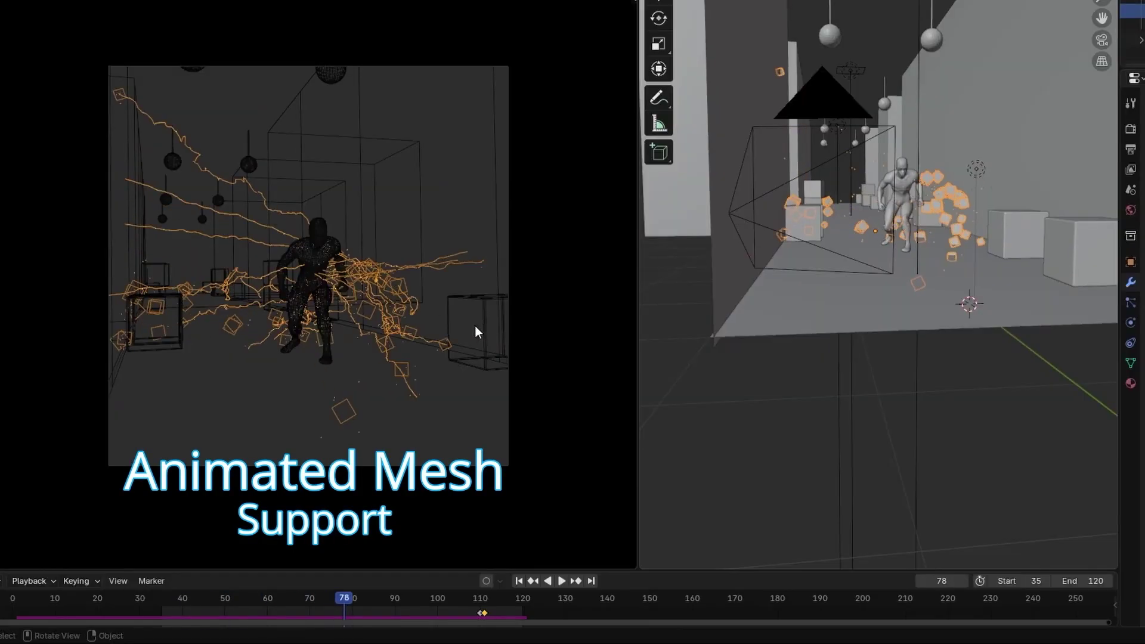
{"action": "key", "text": "z"}
{"action": "left_click", "coordinate": [434, 227]}
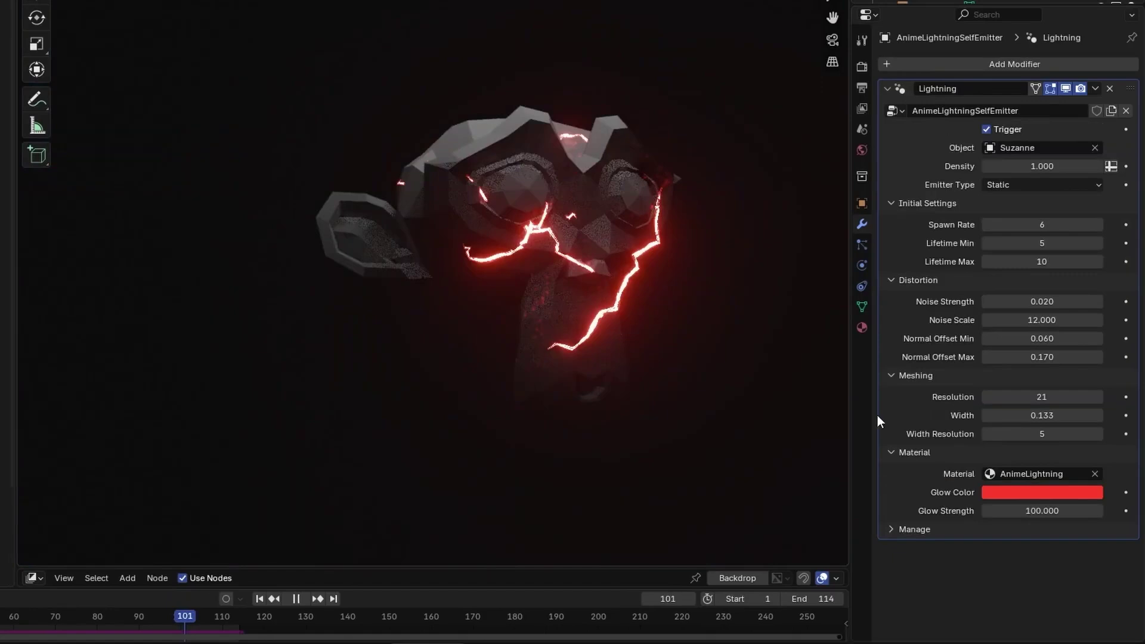
{"action": "left_click", "coordinate": [989, 491]}
{"action": "left_click", "coordinate": [993, 271]}
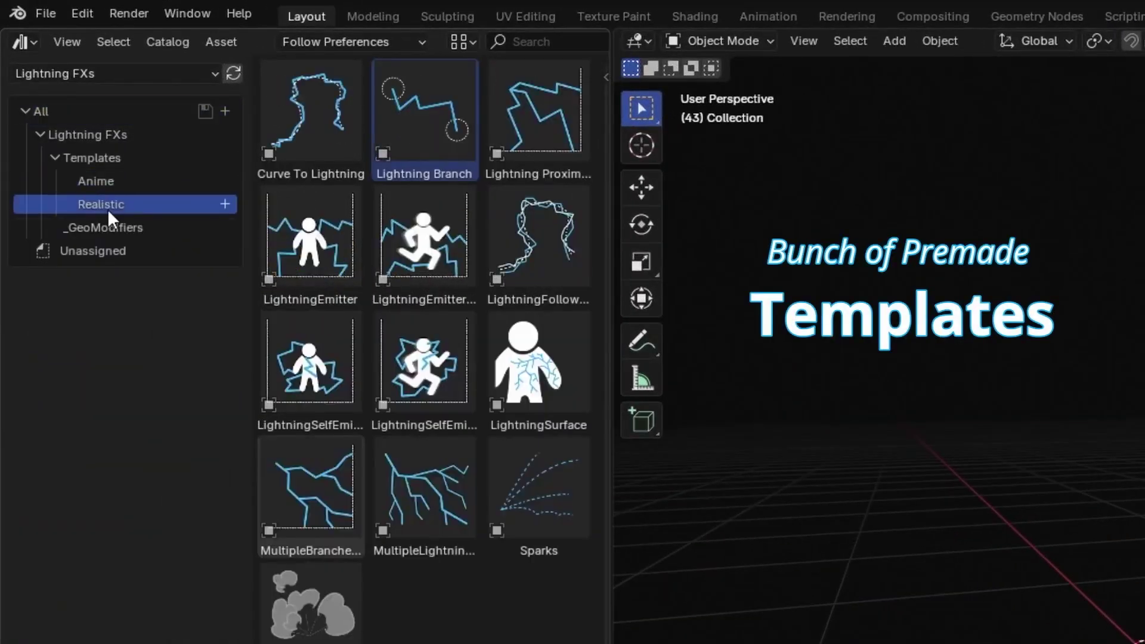
- Drop in the Lightning Branch template, set its Collection to Env, and enable the spark Gradient
{"action": "left_click_drag", "start_coordinate": [427, 107], "coordinate": [864, 418]}
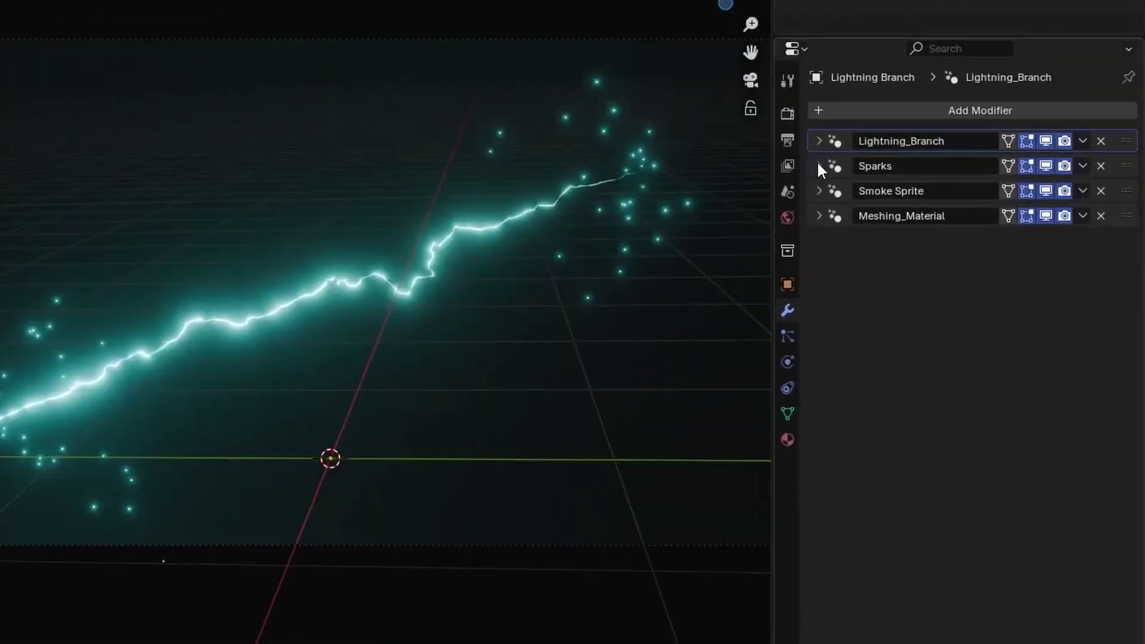
{"action": "left_click", "coordinate": [878, 240]}
{"action": "left_click", "coordinate": [877, 239]}
{"action": "left_click", "coordinate": [877, 263]}
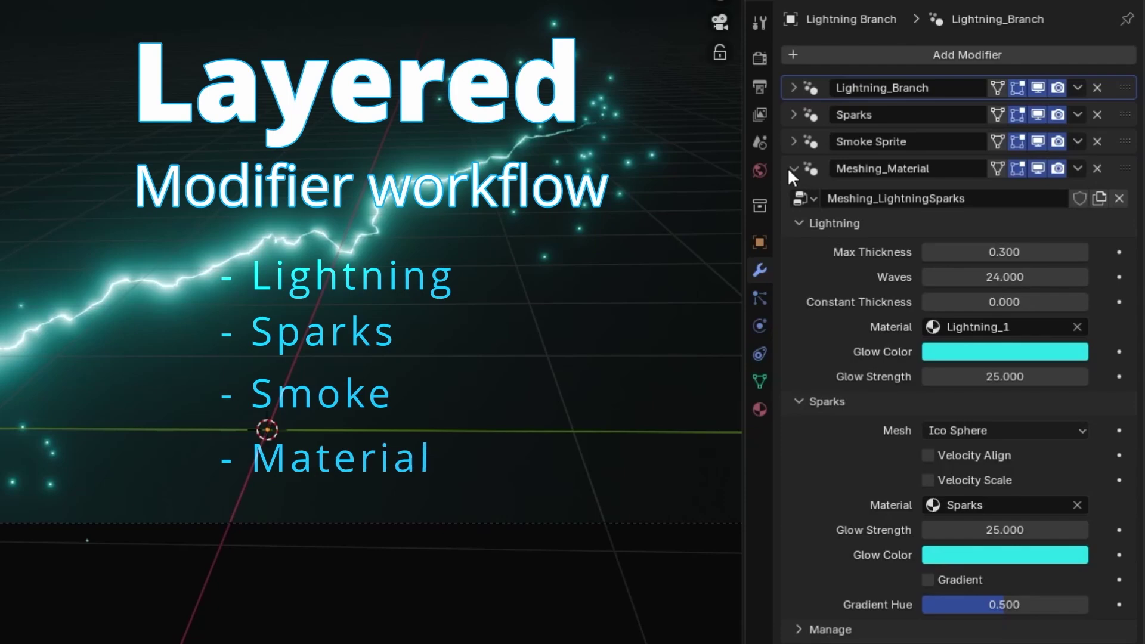
{"action": "left_click", "coordinate": [878, 263]}
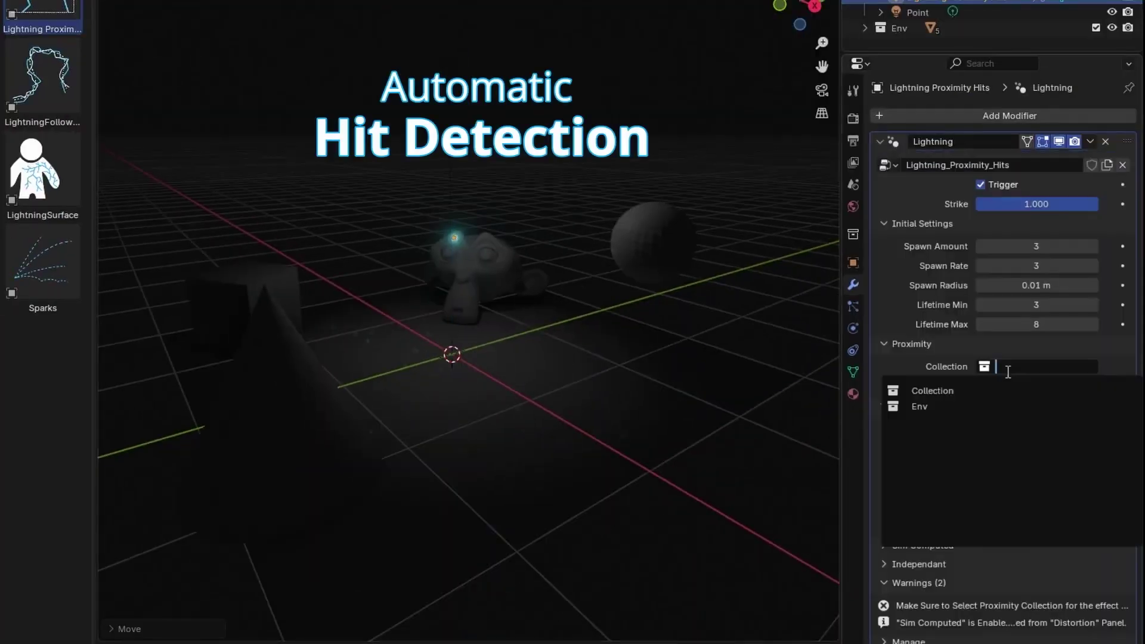
{"action": "left_click", "coordinate": [918, 406]}
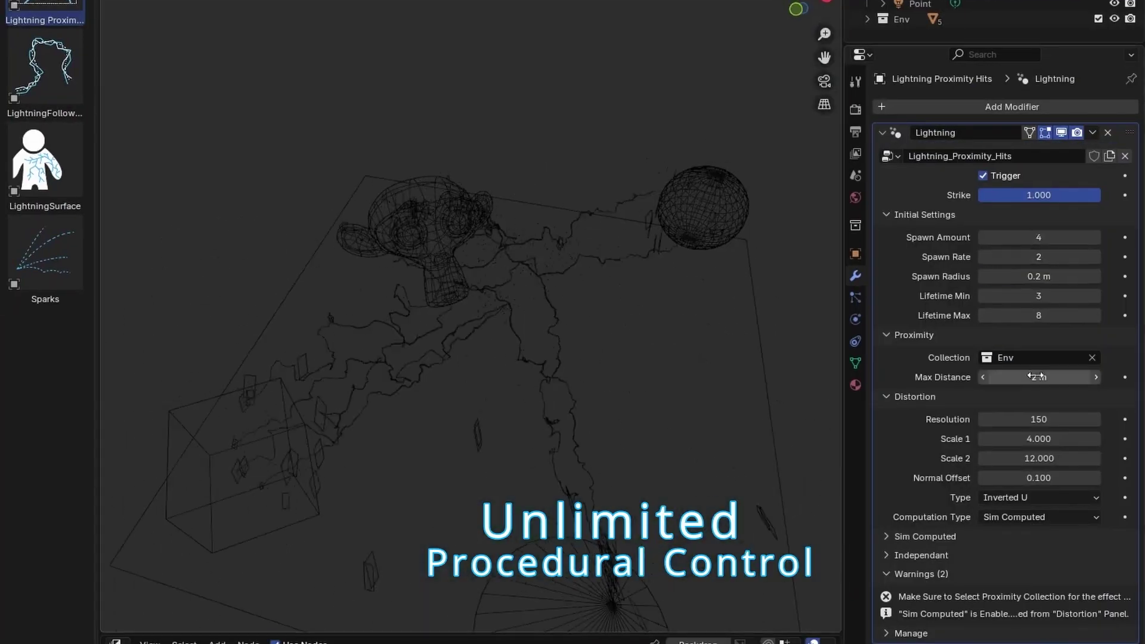
{"action": "left_click", "coordinate": [1015, 497]}
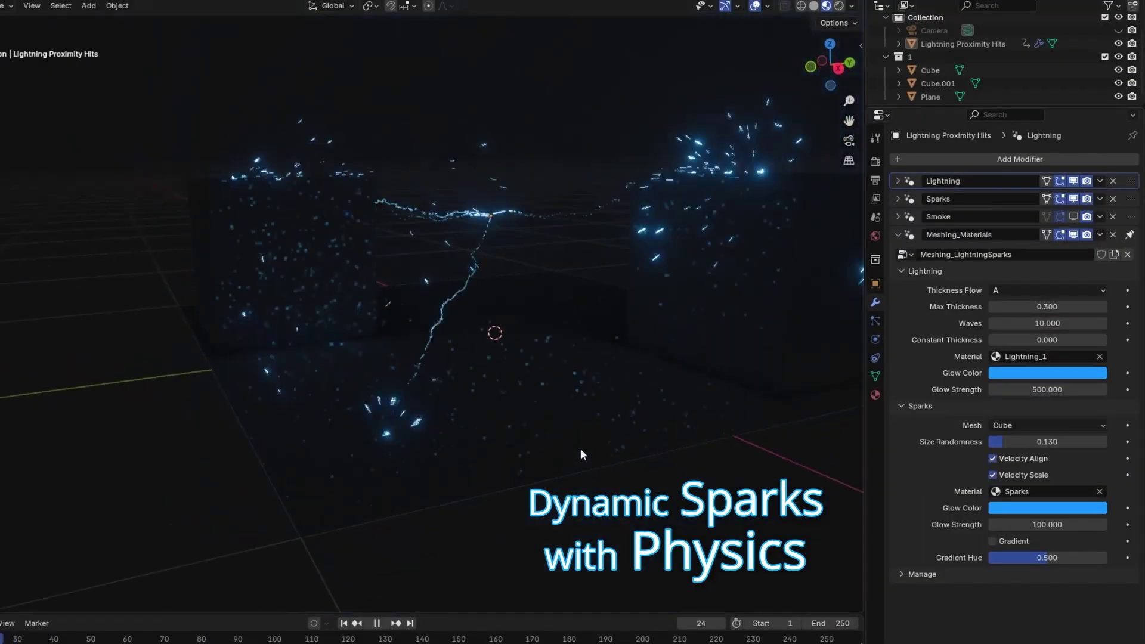
{"action": "left_click", "coordinate": [993, 541]}
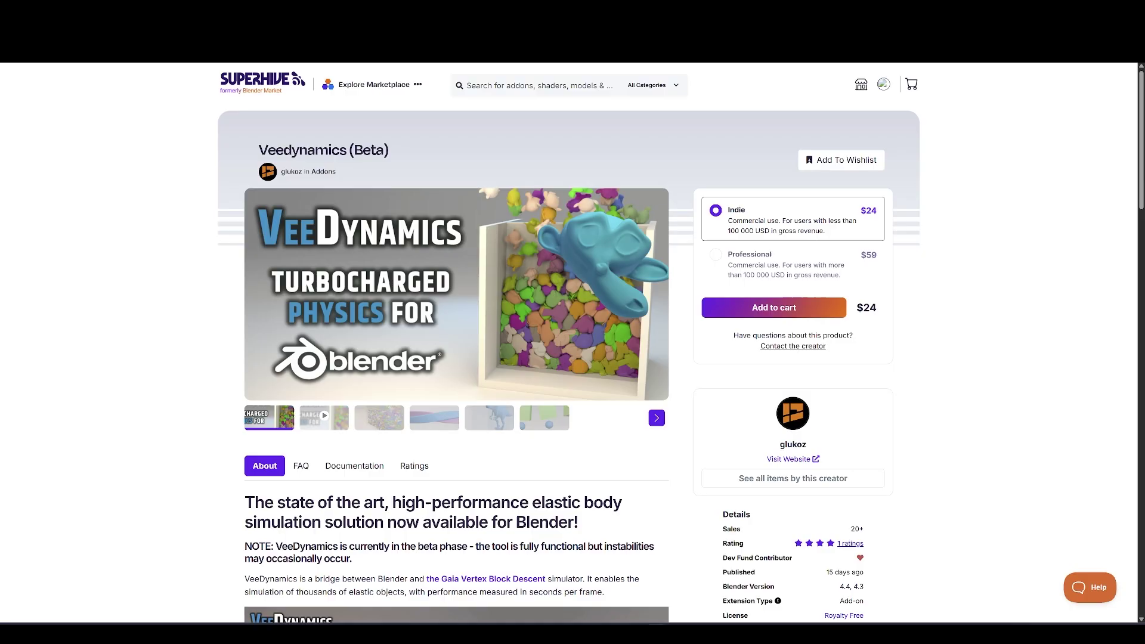
- Scroll down the Veedynamics (Beta) product page and back up to its gallery
{"action": "scroll", "coordinate": [171, 309], "scroll_direction": "down", "scroll_amount": 4}
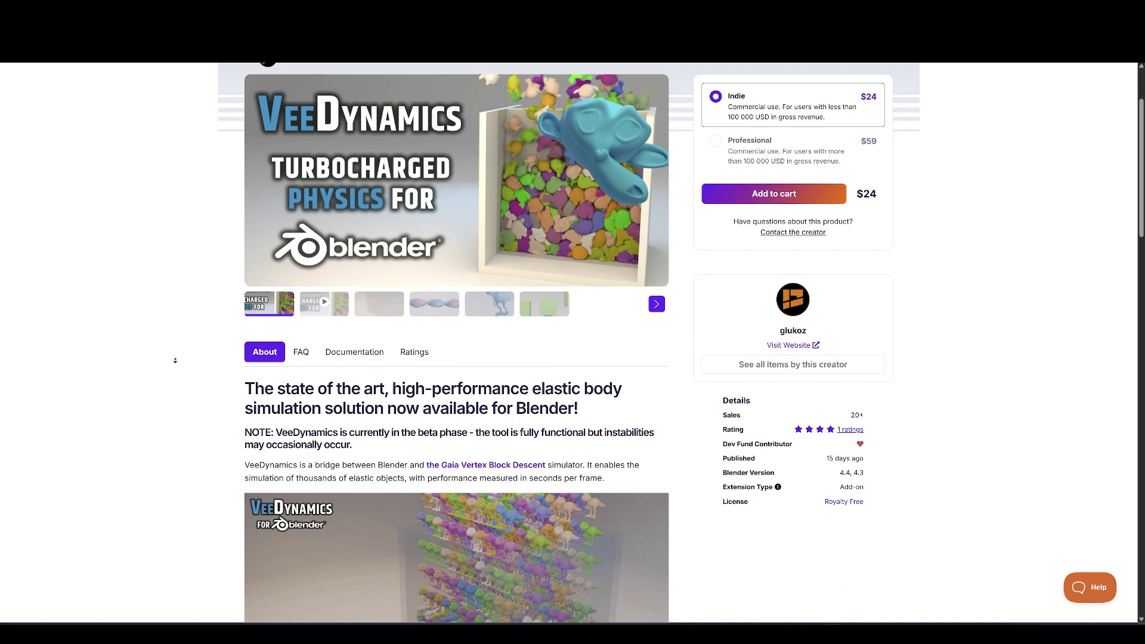
{"action": "scroll", "coordinate": [177, 338], "scroll_direction": "down", "scroll_amount": 1}
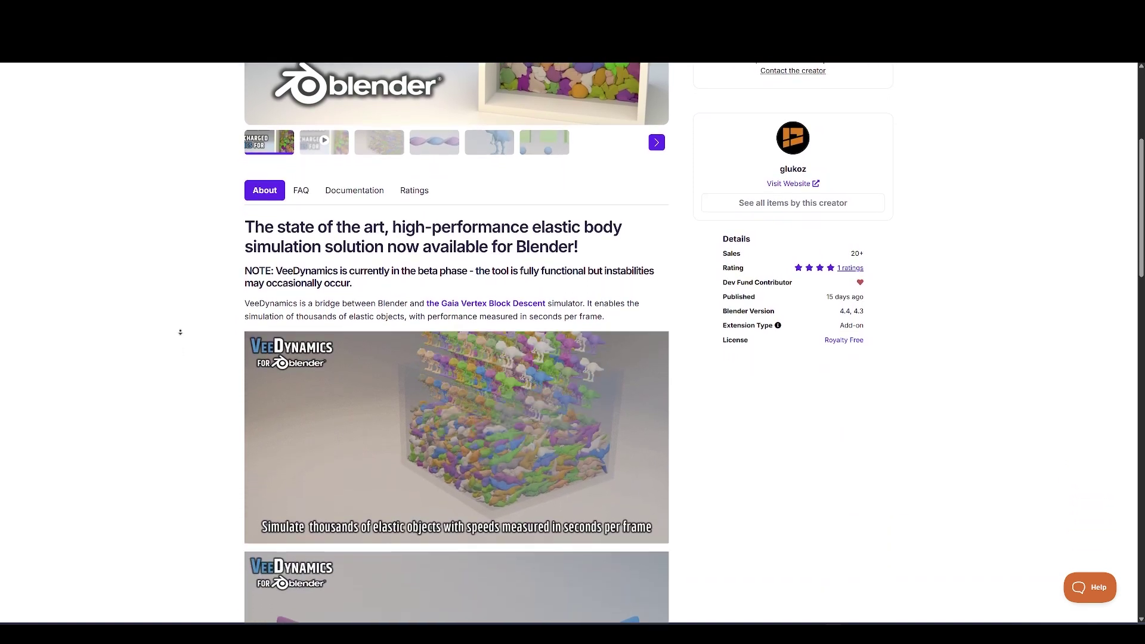
{"action": "scroll", "coordinate": [163, 409], "scroll_direction": "down", "scroll_amount": 5}
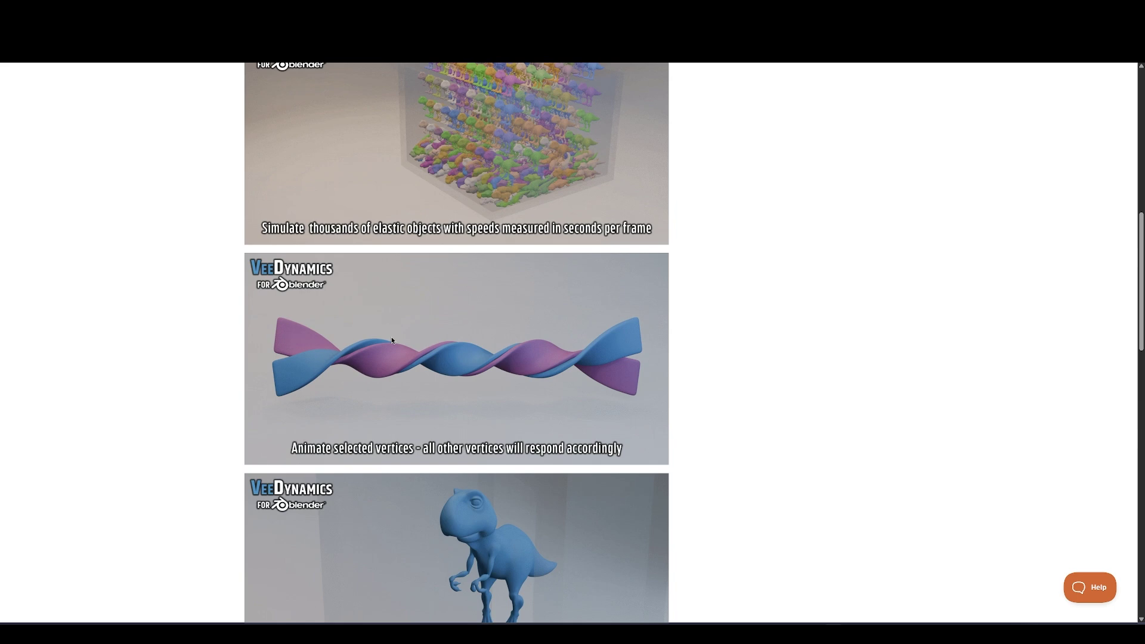
{"action": "scroll", "coordinate": [169, 363], "scroll_direction": "down", "scroll_amount": 4}
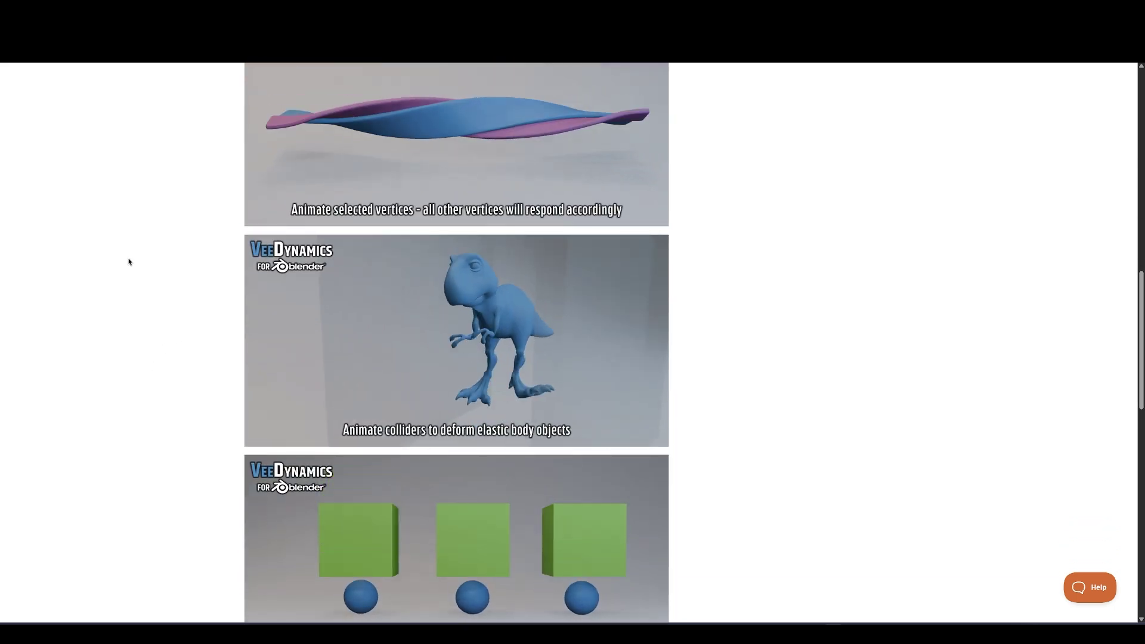
{"action": "scroll", "coordinate": [148, 325], "scroll_direction": "down", "scroll_amount": 4}
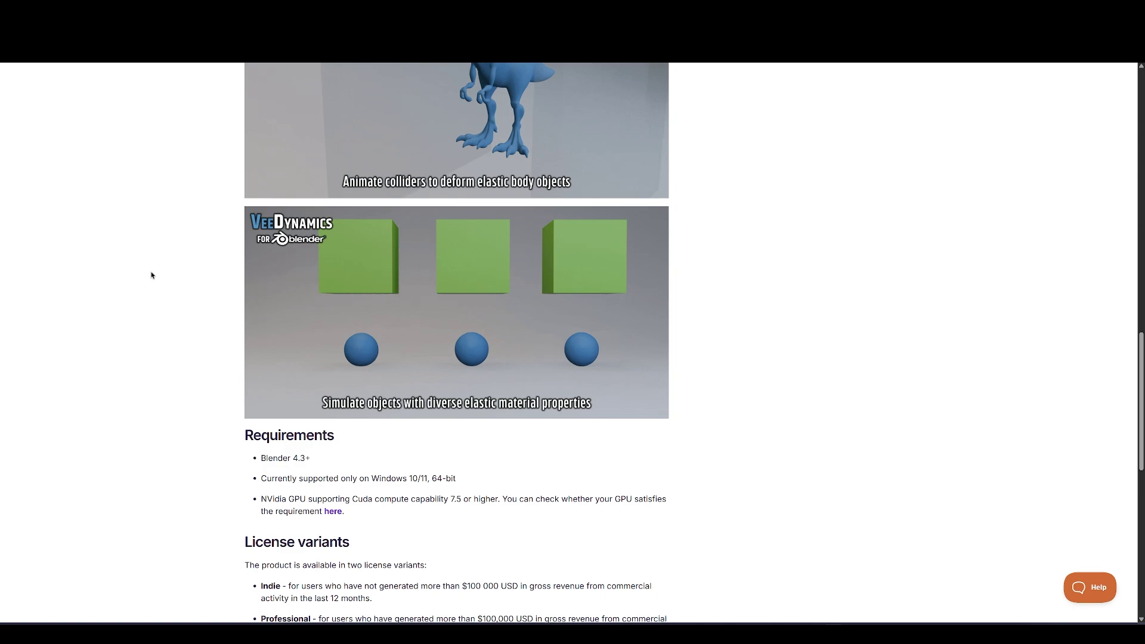
{"action": "scroll", "coordinate": [175, 391], "scroll_direction": "down", "scroll_amount": 7}
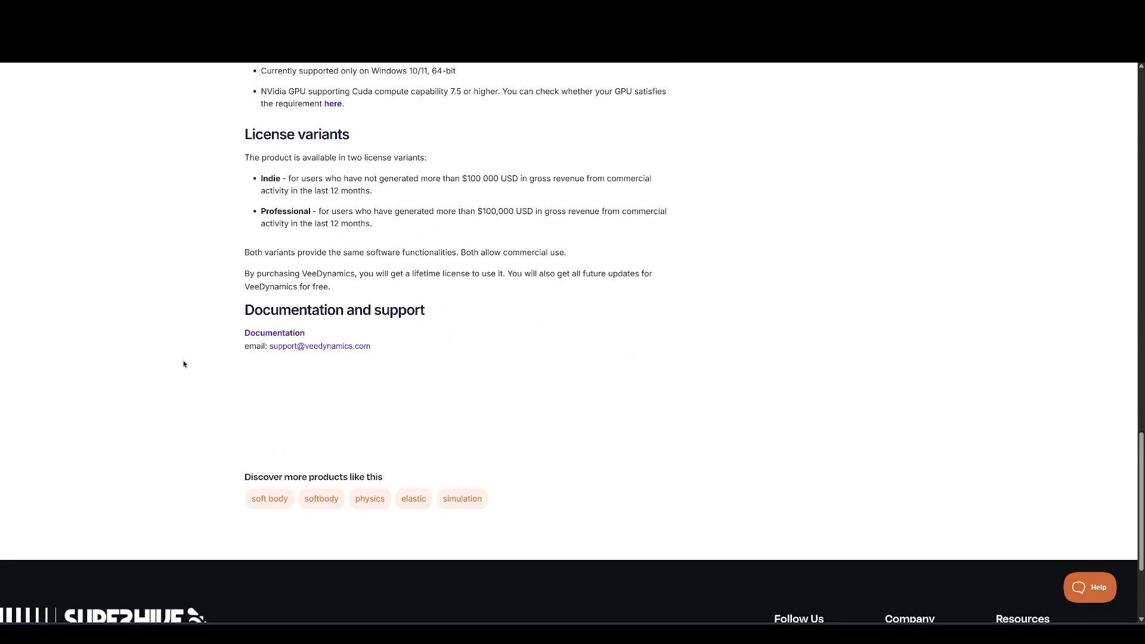
{"action": "scroll", "coordinate": [411, 254], "scroll_direction": "up", "scroll_amount": 20}
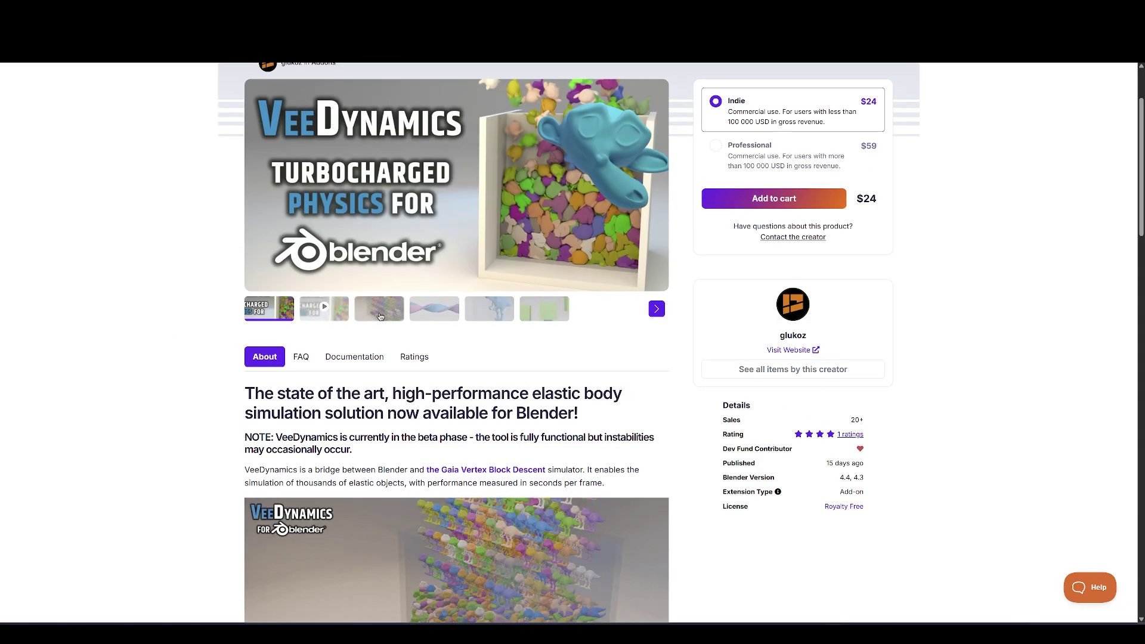
- Browse the gallery from the demo video and twisted-ribbon image to the green cubes image
{"action": "left_click", "coordinate": [380, 316]}
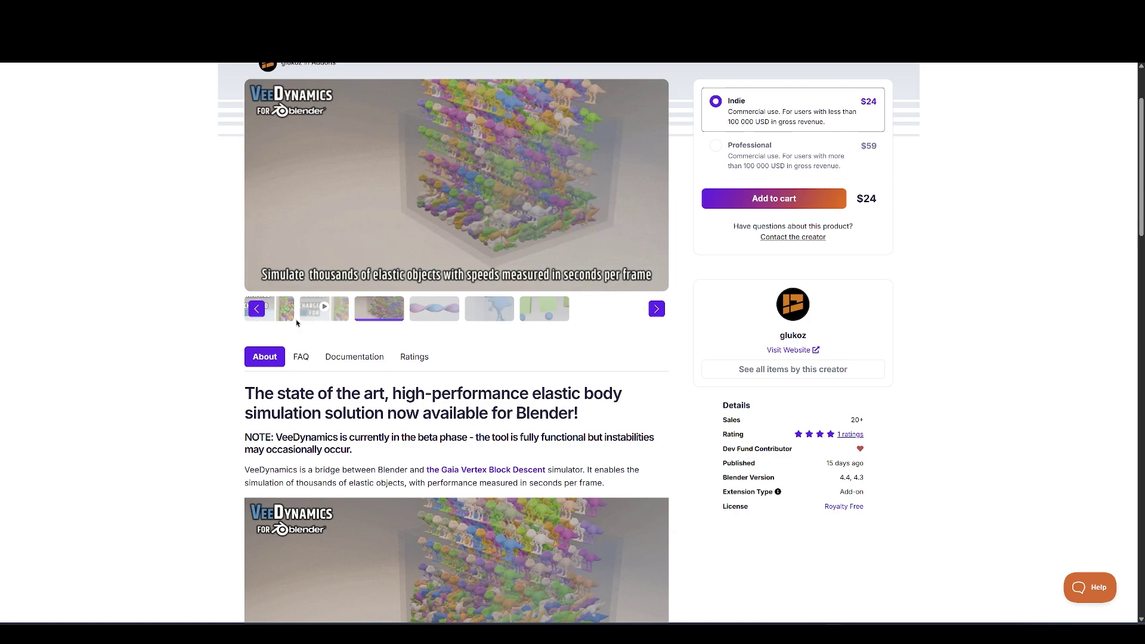
{"action": "left_click", "coordinate": [323, 308]}
{"action": "scroll", "coordinate": [401, 352], "scroll_direction": "up", "scroll_amount": 2}
{"action": "left_click", "coordinate": [428, 413]}
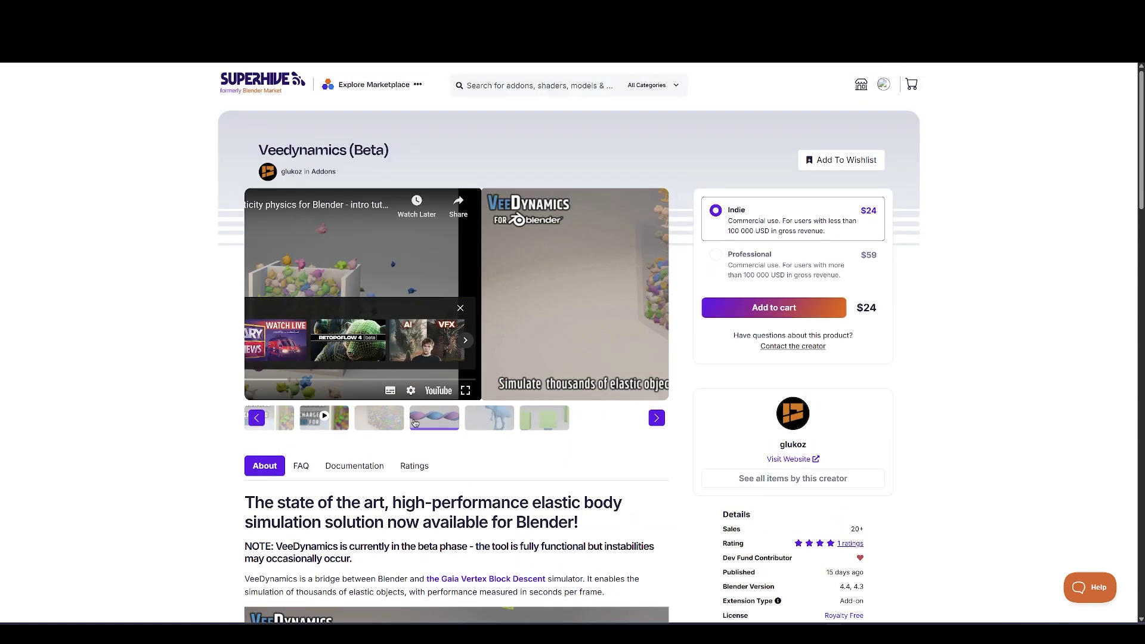
{"action": "left_click", "coordinate": [391, 424]}
{"action": "left_click", "coordinate": [434, 421]}
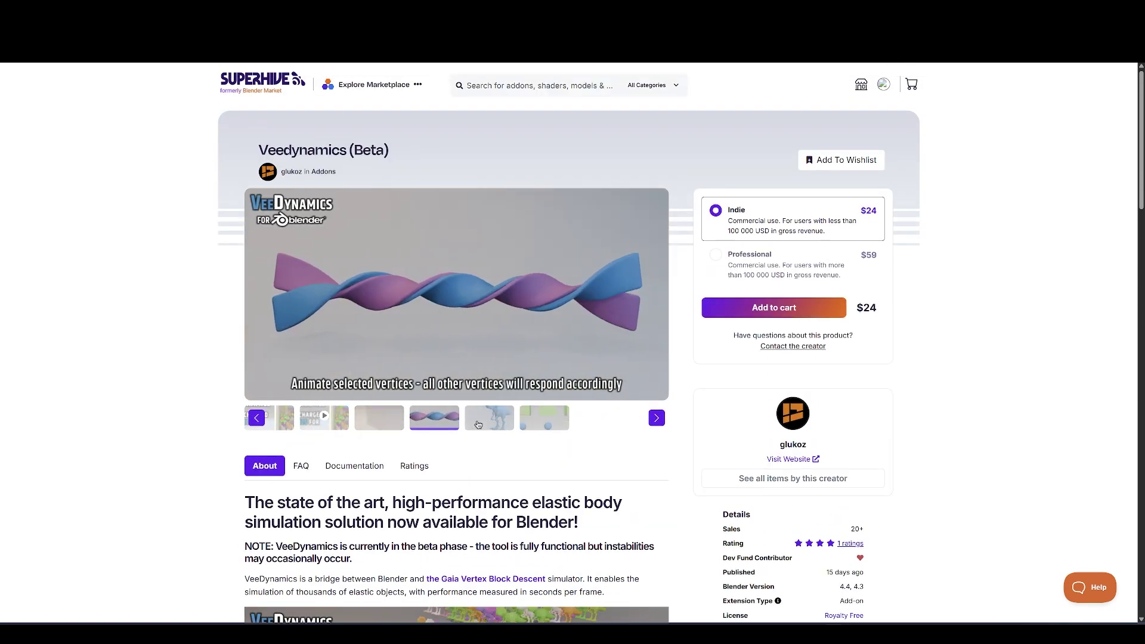
{"action": "left_click", "coordinate": [489, 420]}
{"action": "left_click", "coordinate": [551, 425]}
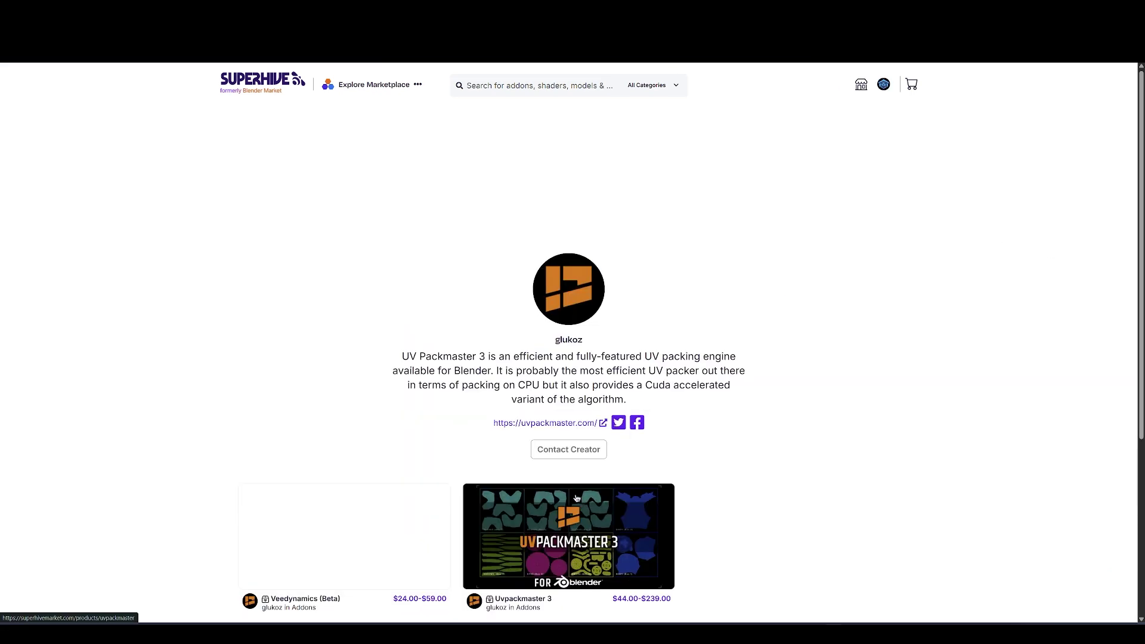
- Open the Uvpackmaster 3 product page and scroll past its ratings chart to the features
{"action": "scroll", "coordinate": [564, 383], "scroll_direction": "down", "scroll_amount": 3}
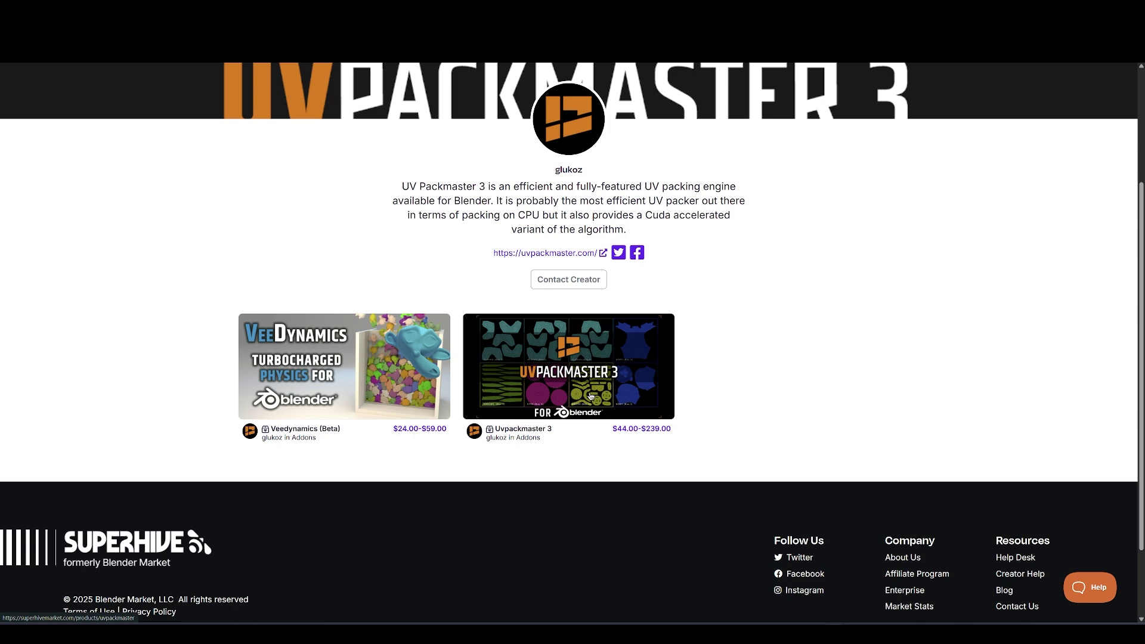
{"action": "left_click", "coordinate": [593, 400]}
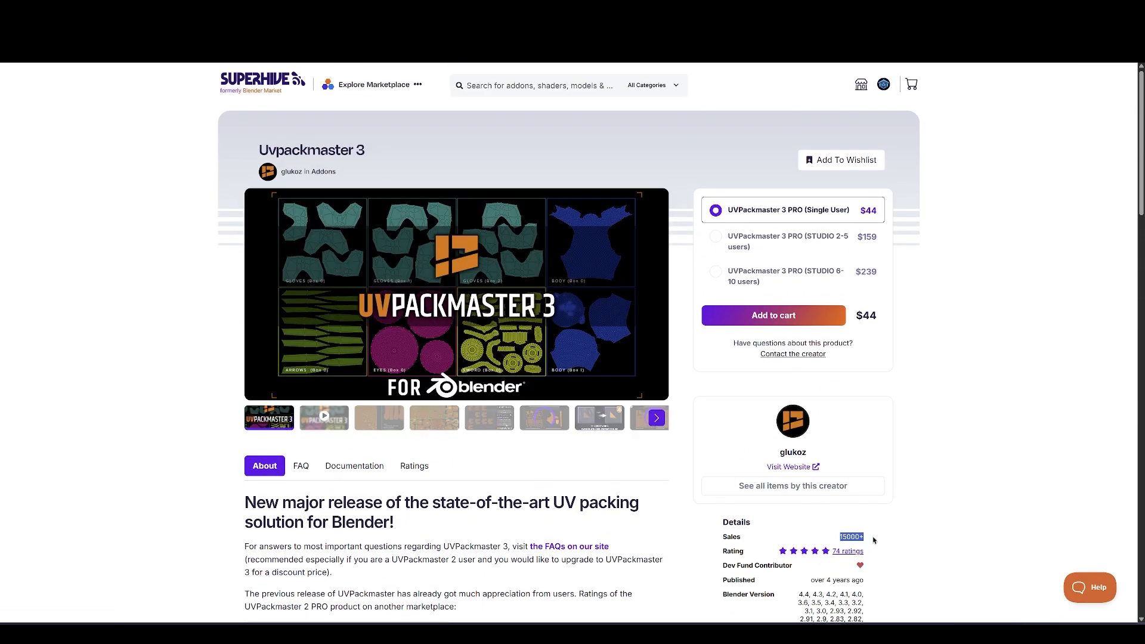
{"action": "scroll", "coordinate": [435, 549], "scroll_direction": "down", "scroll_amount": 3}
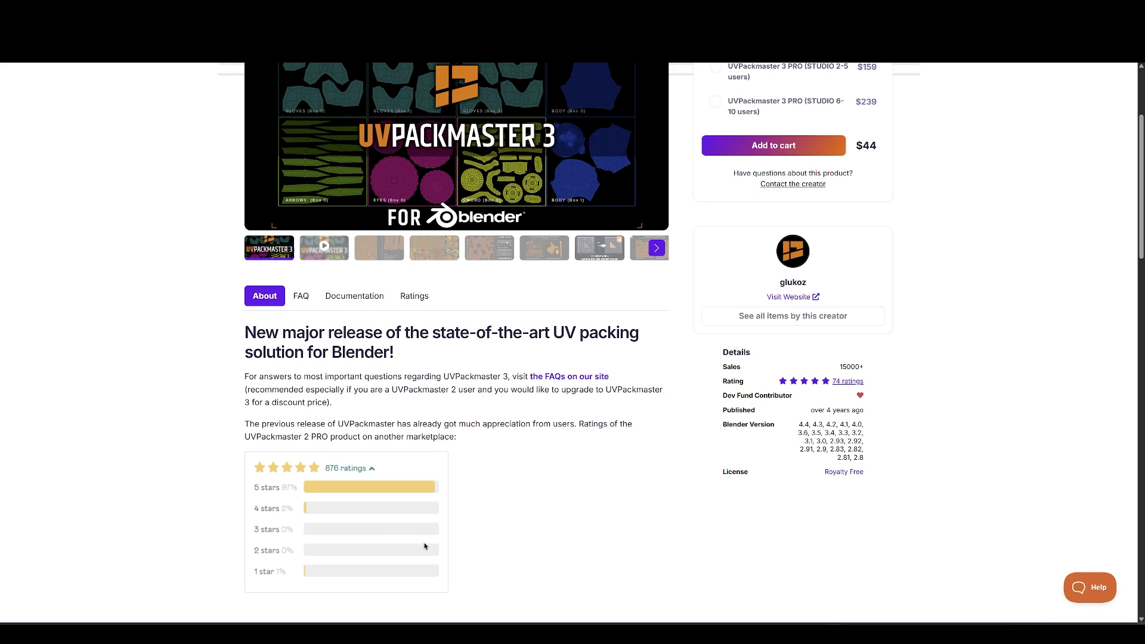
{"action": "scroll", "coordinate": [425, 546], "scroll_direction": "down", "scroll_amount": 6}
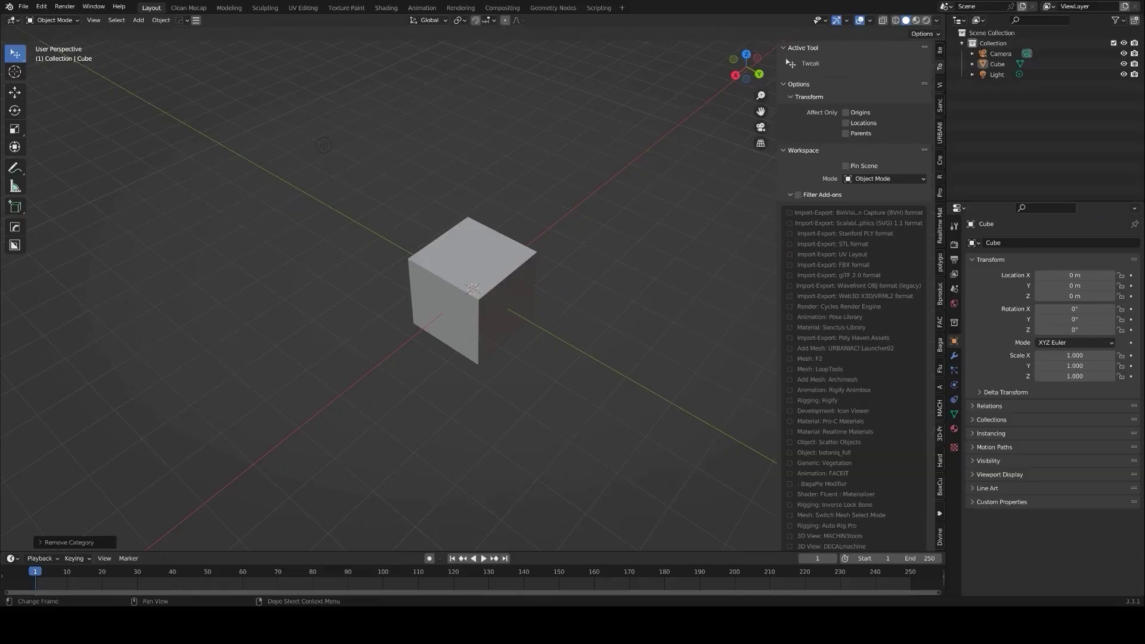
- Create the sidebar categories Rig, Env and Test in the add-on's settings popup
{"action": "left_click", "coordinate": [195, 20]}
{"action": "left_click_drag", "start_coordinate": [302, 27], "coordinate": [739, 51]}
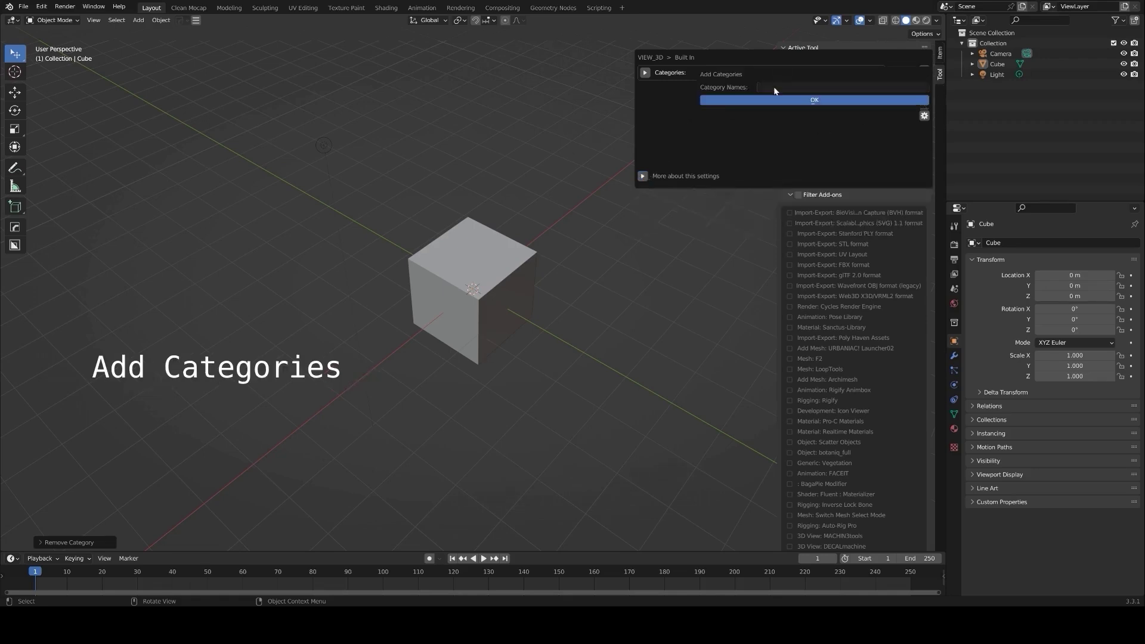
{"action": "type", "text": "Test"}
{"action": "key", "text": "Return"}
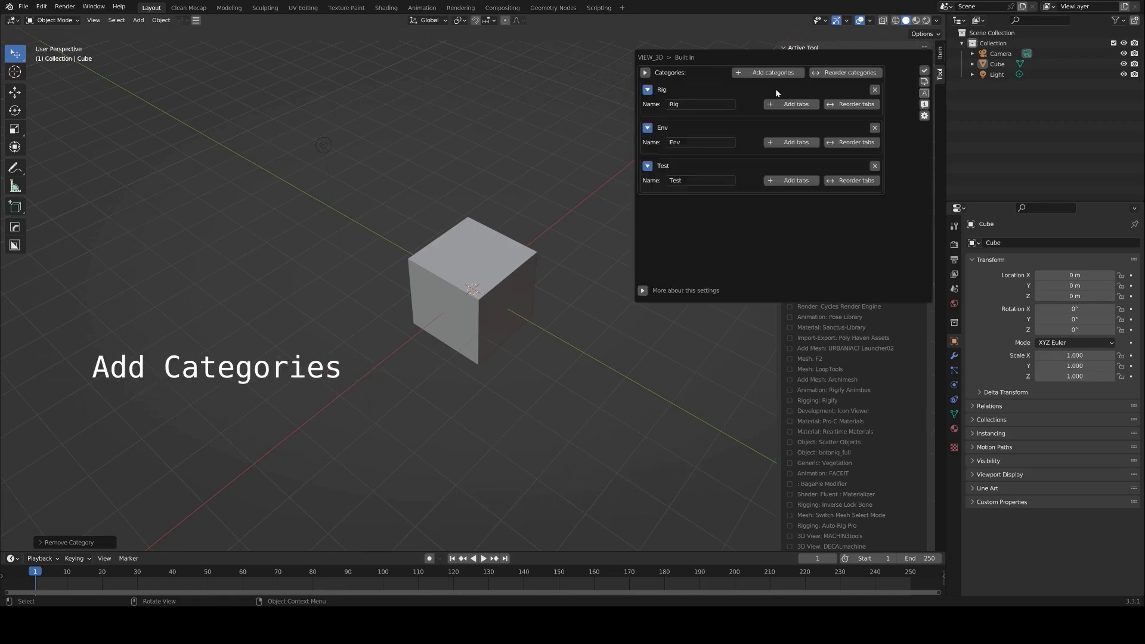
- Assign FACEIT, ARP, Rigify and RA to Rig, polygoniq to Env, and ten tabs including RA to Test
{"action": "left_click", "coordinate": [791, 104]}
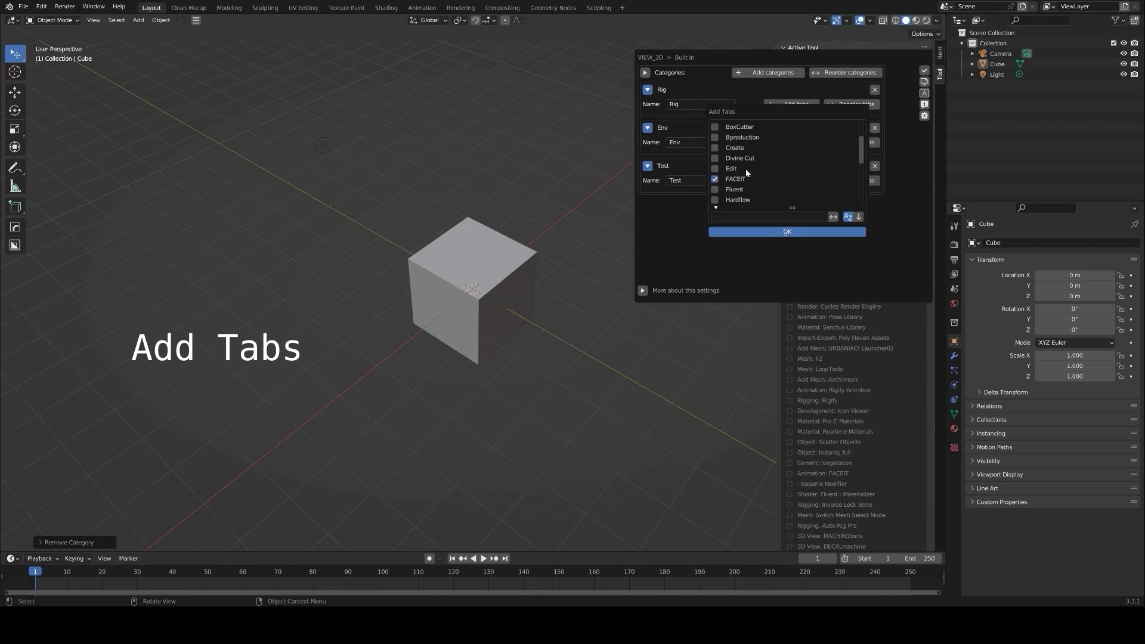
{"action": "left_click", "coordinate": [787, 231]}
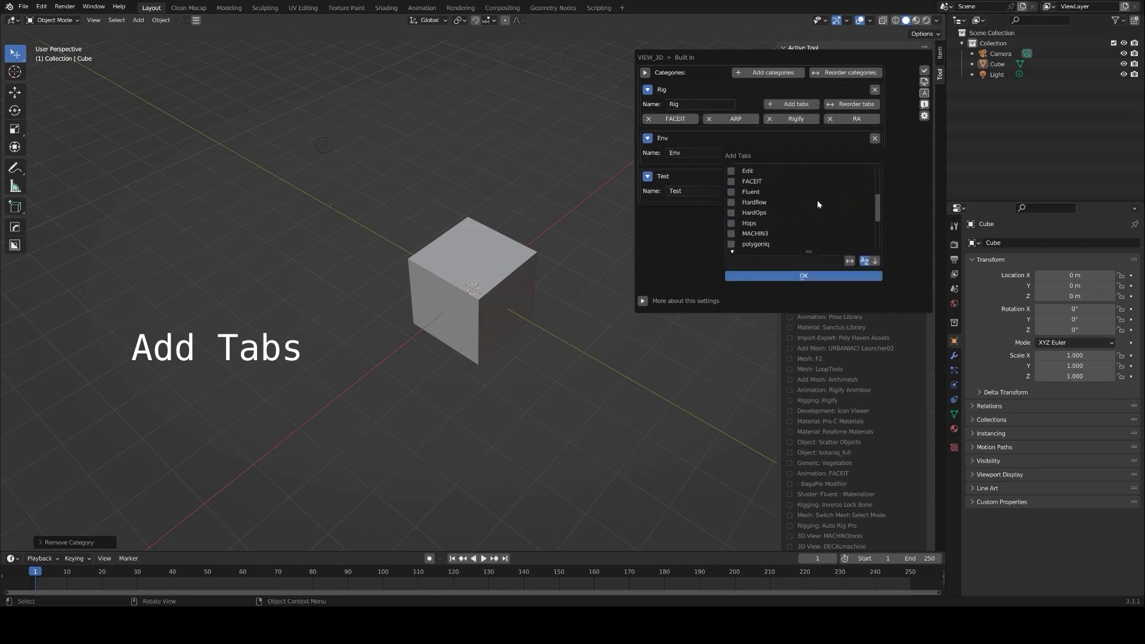
{"action": "left_click", "coordinate": [732, 244]}
{"action": "left_click", "coordinate": [799, 275]}
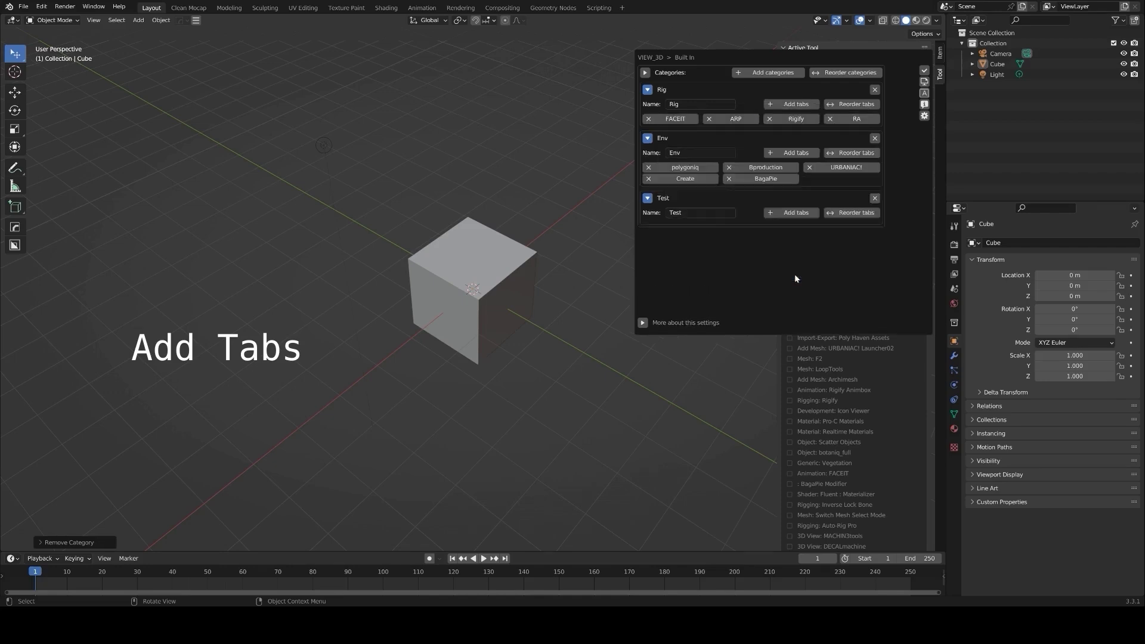
{"action": "left_click", "coordinate": [647, 90]}
{"action": "left_click", "coordinate": [647, 109]}
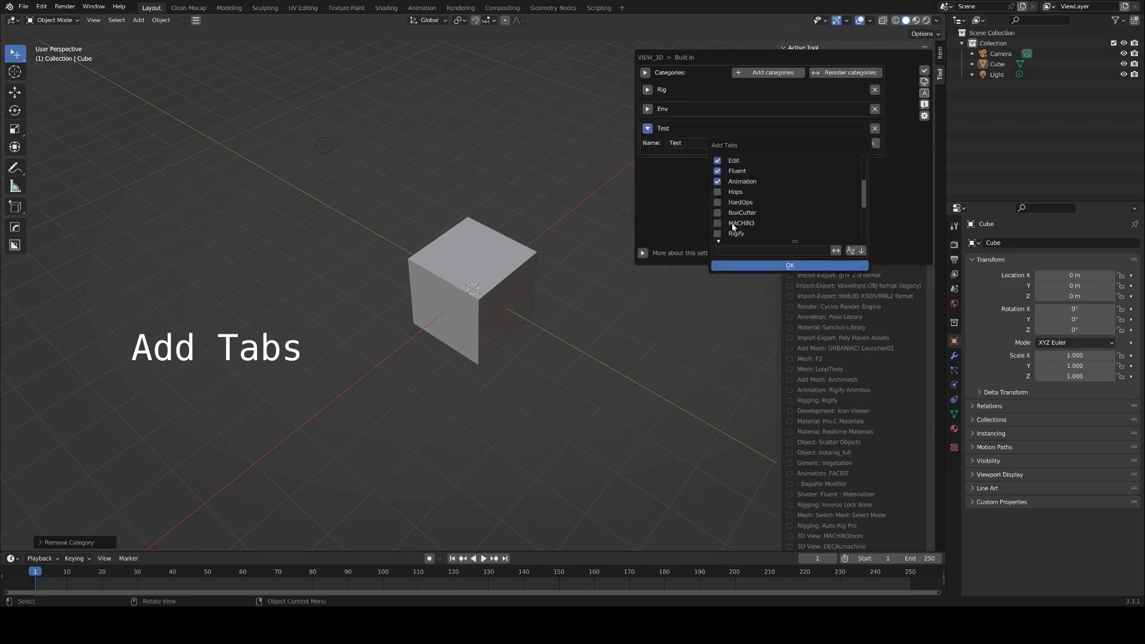
{"action": "left_click", "coordinate": [717, 233]}
{"action": "left_click", "coordinate": [778, 265]}
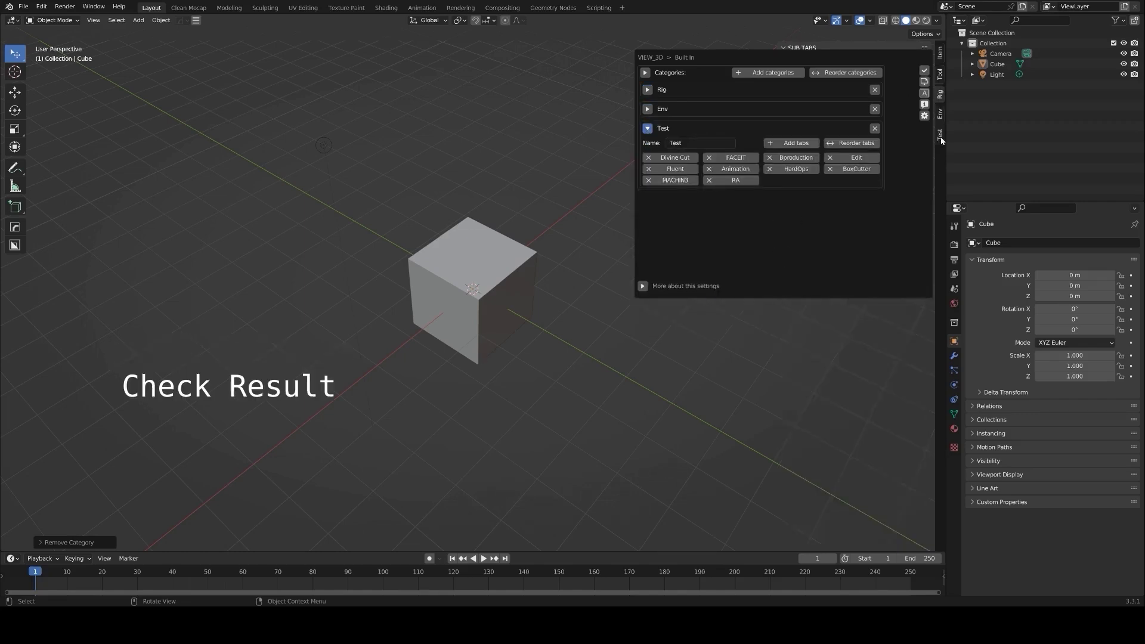
{"action": "left_click", "coordinate": [937, 134]}
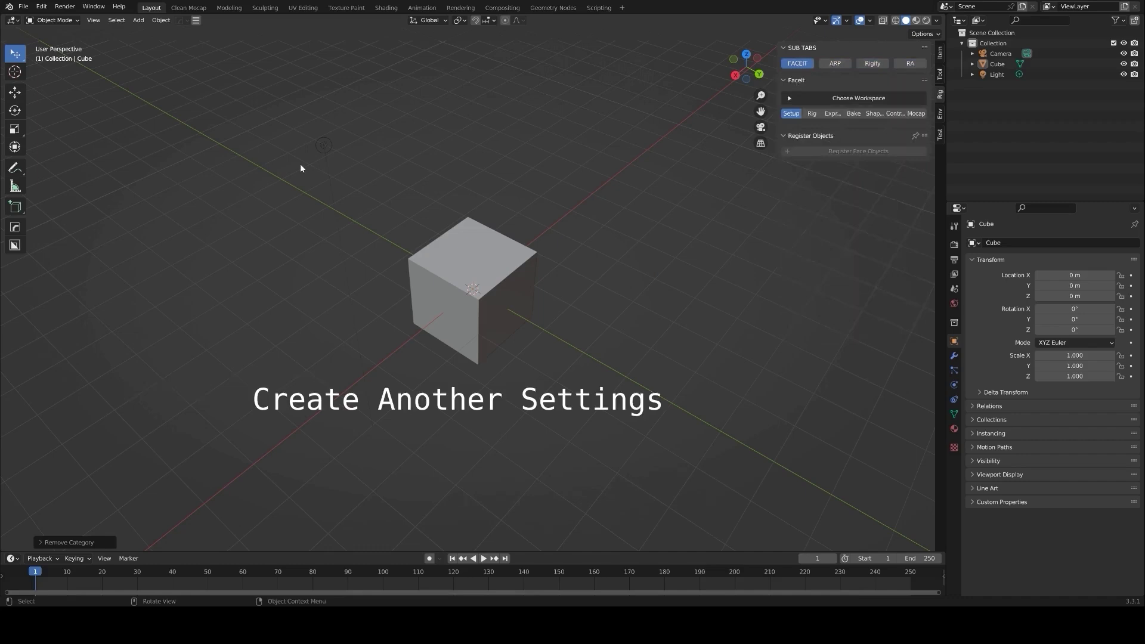
- Add a new workspace settings set named 'For Test'
{"action": "left_click", "coordinate": [196, 20]}
{"action": "left_click_drag", "start_coordinate": [358, 24], "coordinate": [411, 60]}
{"action": "left_click", "coordinate": [532, 85]}
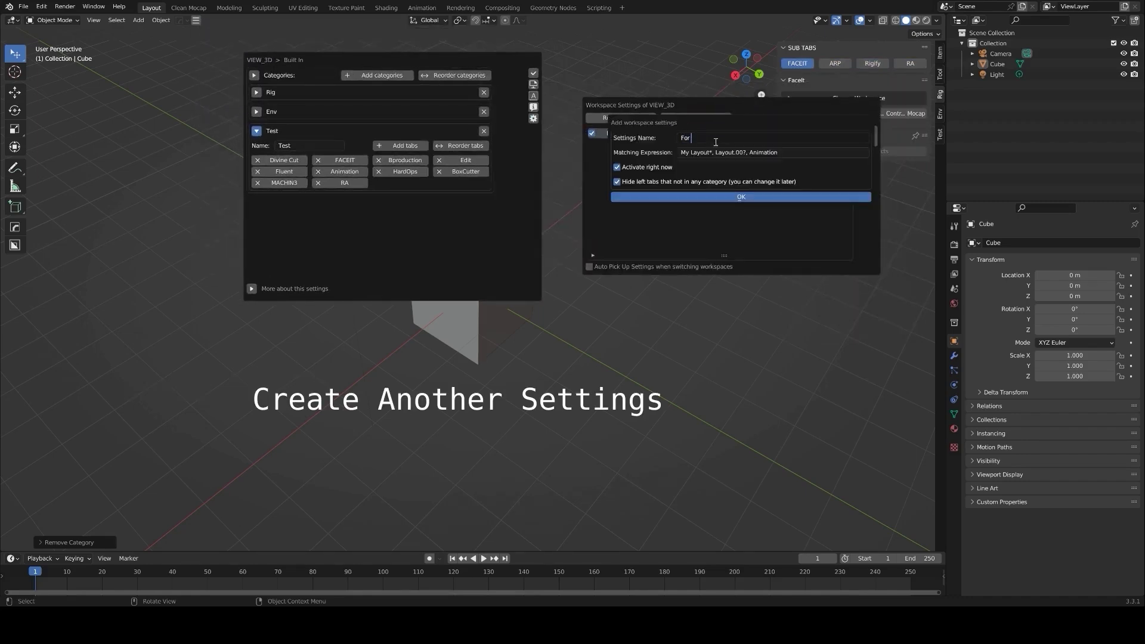
{"action": "key", "text": "Return"}
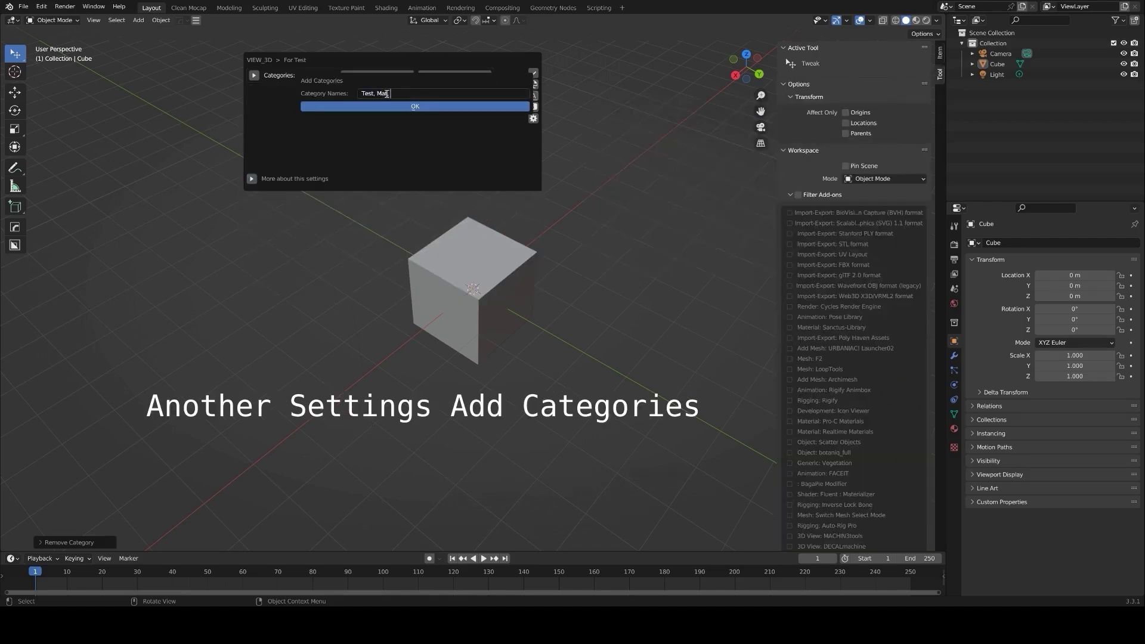
- Add Test, Mat and Cat Name categories and fill each with tabs, including BoxCutter for Cat Name
{"action": "type", "text": "e"}
{"action": "key", "text": "Return"}
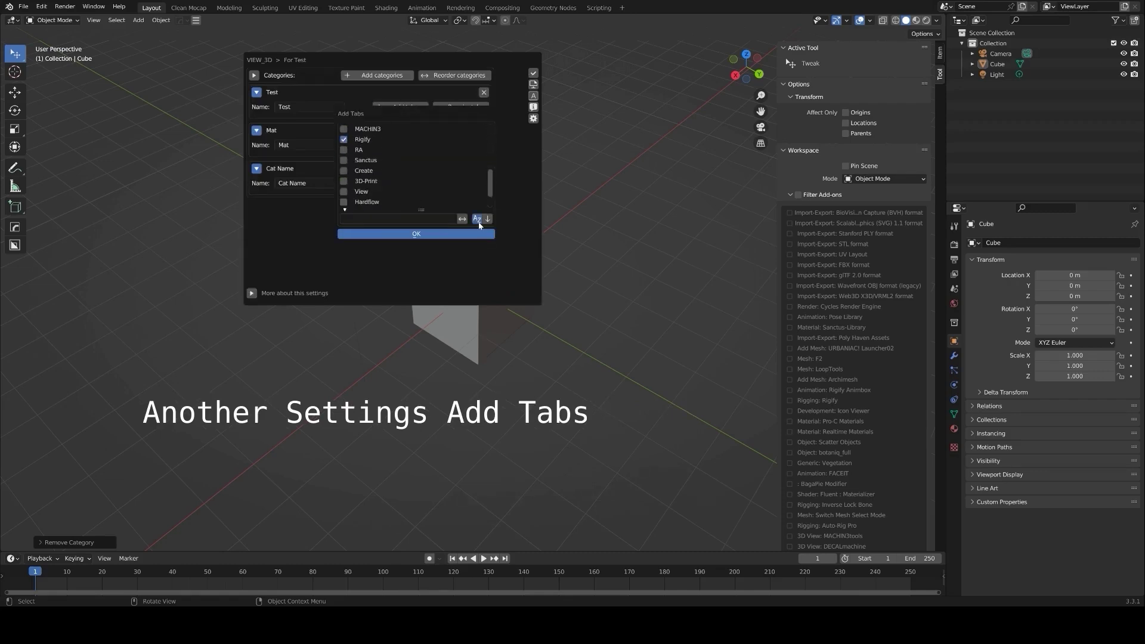
{"action": "left_click", "coordinate": [409, 233]}
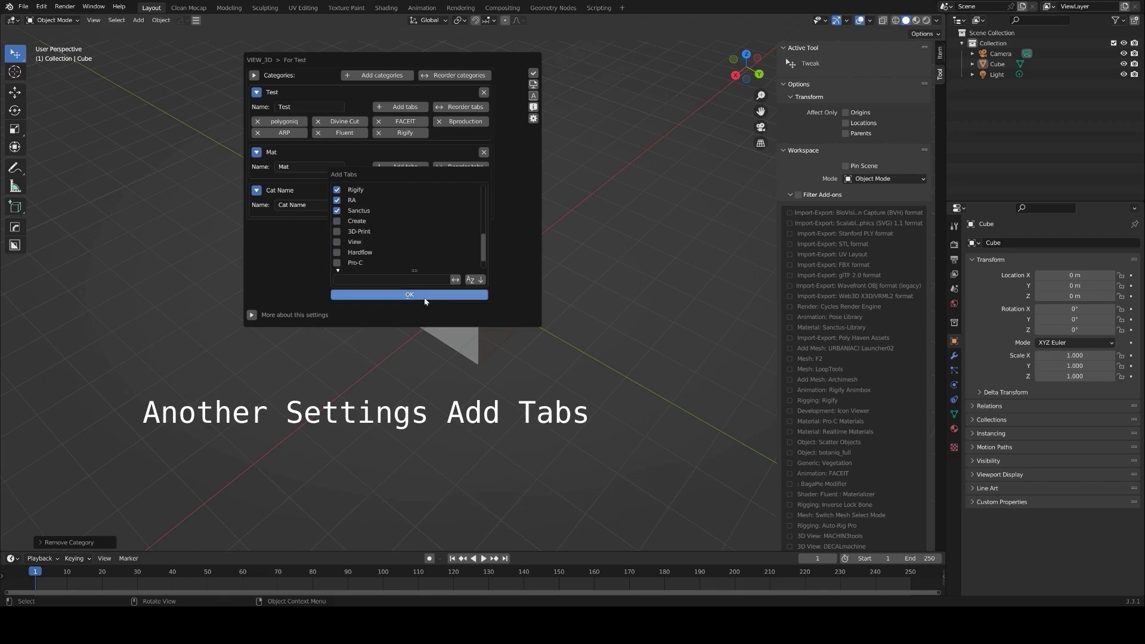
{"action": "left_click", "coordinate": [409, 294]}
{"action": "left_click", "coordinate": [405, 237]}
{"action": "left_click", "coordinate": [335, 292]}
{"action": "scroll", "coordinate": [330, 313], "scroll_direction": "down", "scroll_amount": 1}
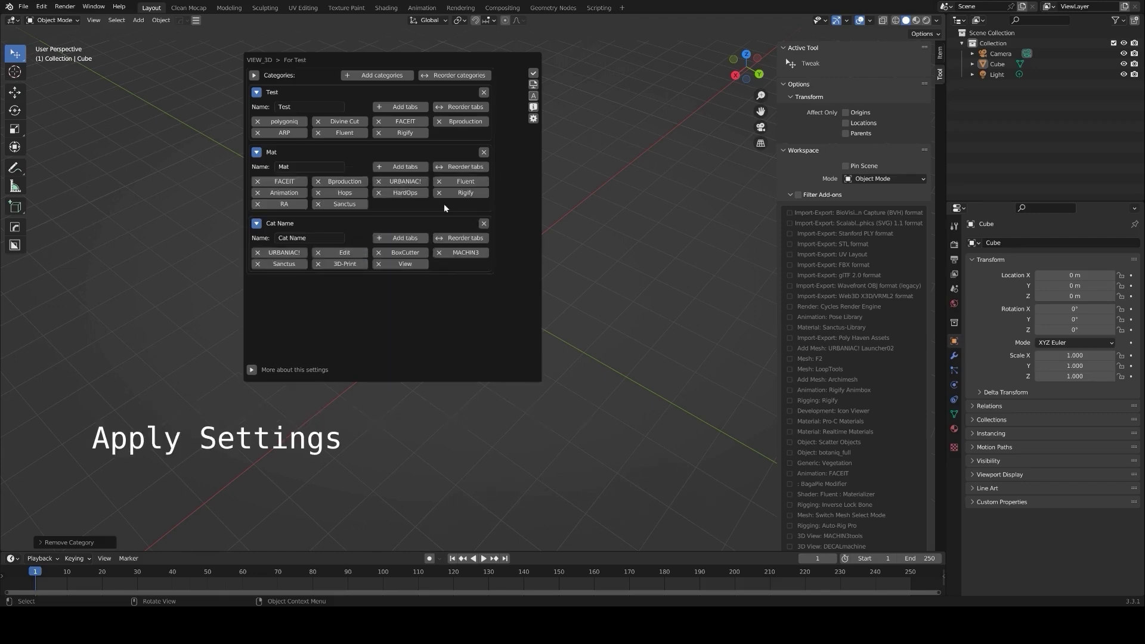
- Apply For Test, try the Bproduction, Fluent and Sanctus sub-tabs, then view the Exception Tabs list
{"action": "left_click", "coordinate": [533, 74]}
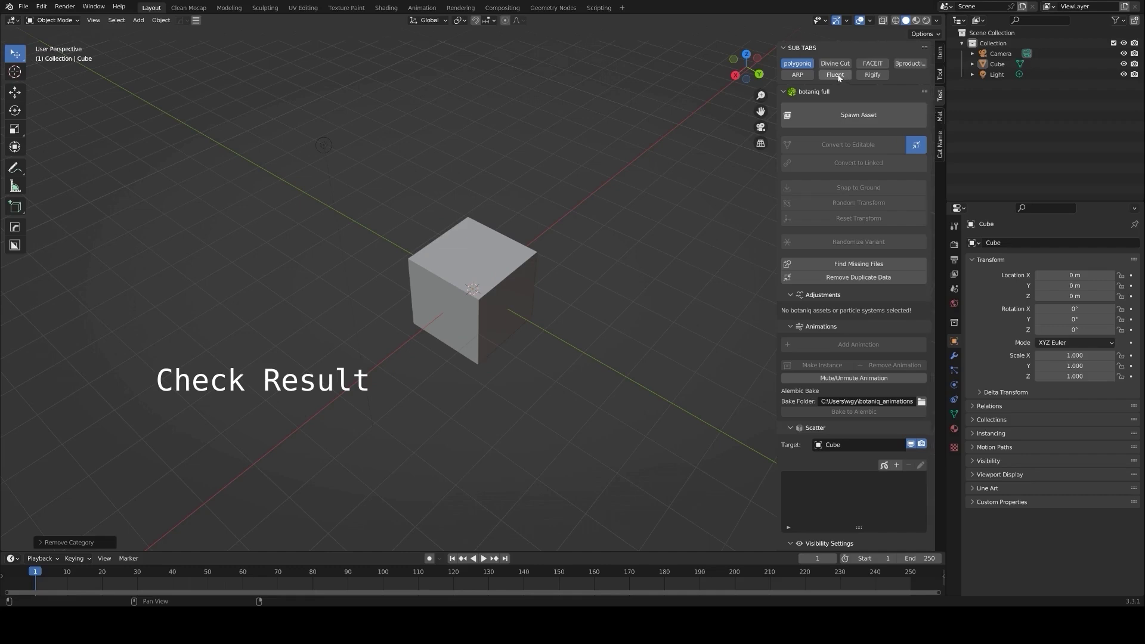
{"action": "left_click", "coordinate": [904, 63]}
{"action": "left_click", "coordinate": [834, 76]}
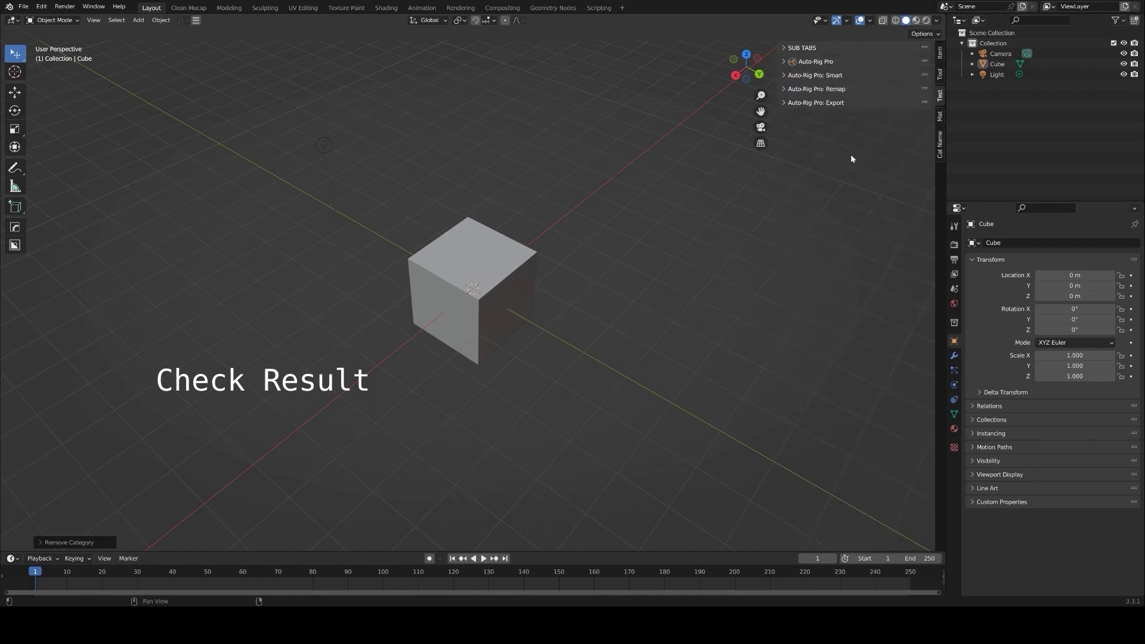
{"action": "left_click", "coordinate": [834, 87]}
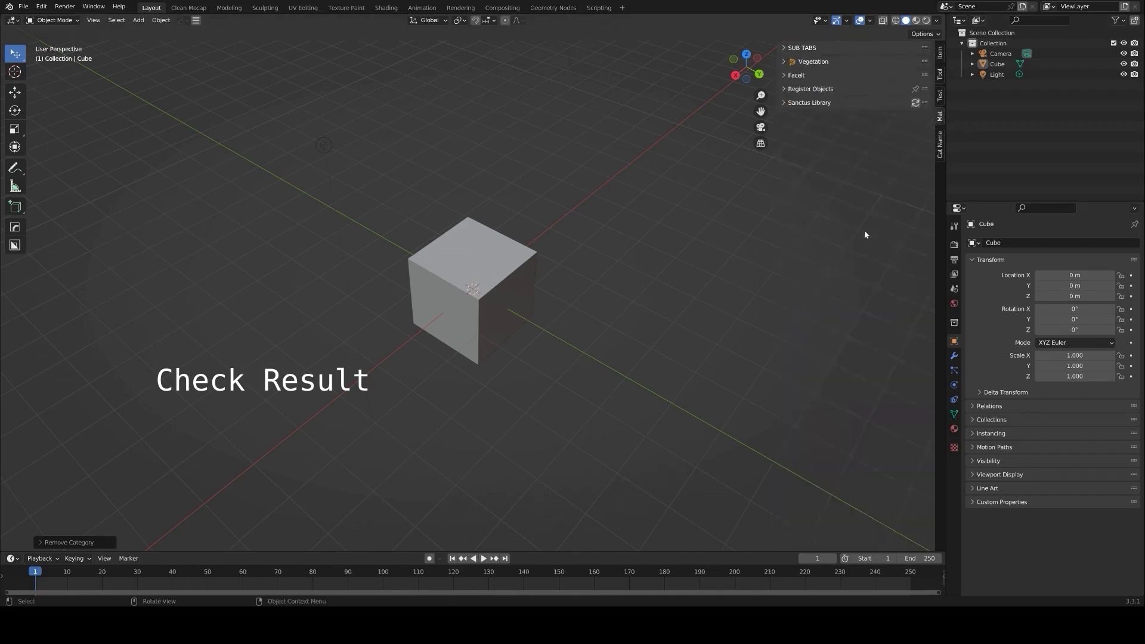
{"action": "left_click", "coordinate": [196, 22]}
{"action": "left_click", "coordinate": [394, 353]}
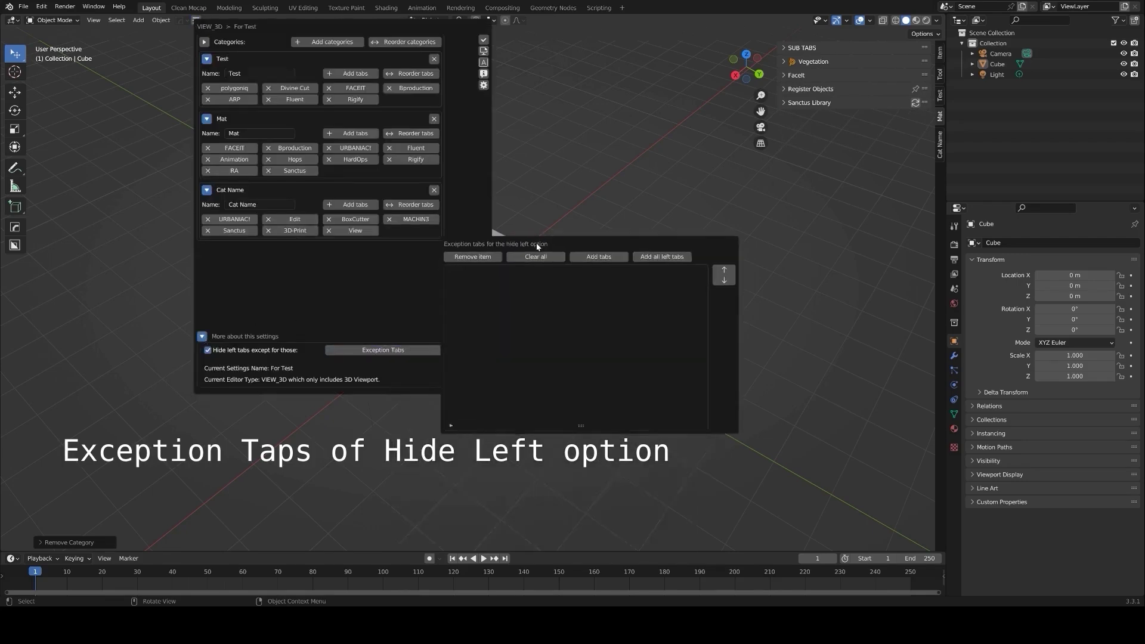